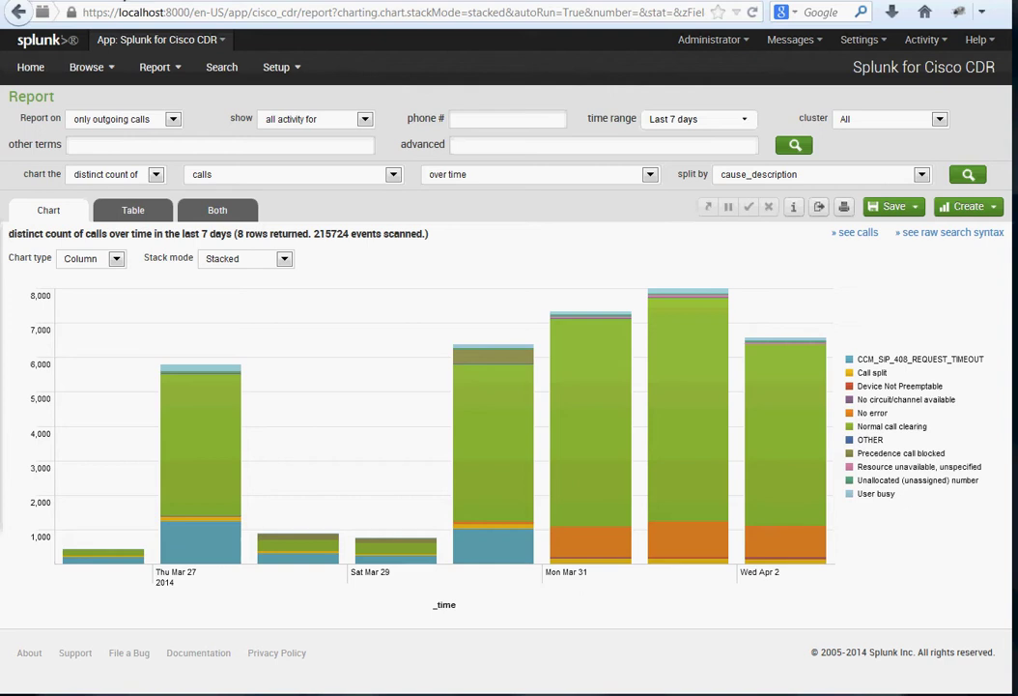
Return via the Installation Docs breadcrumbs to the Splunk for Cisco CDR app page and read down its next-step links
left_click(114, 8)
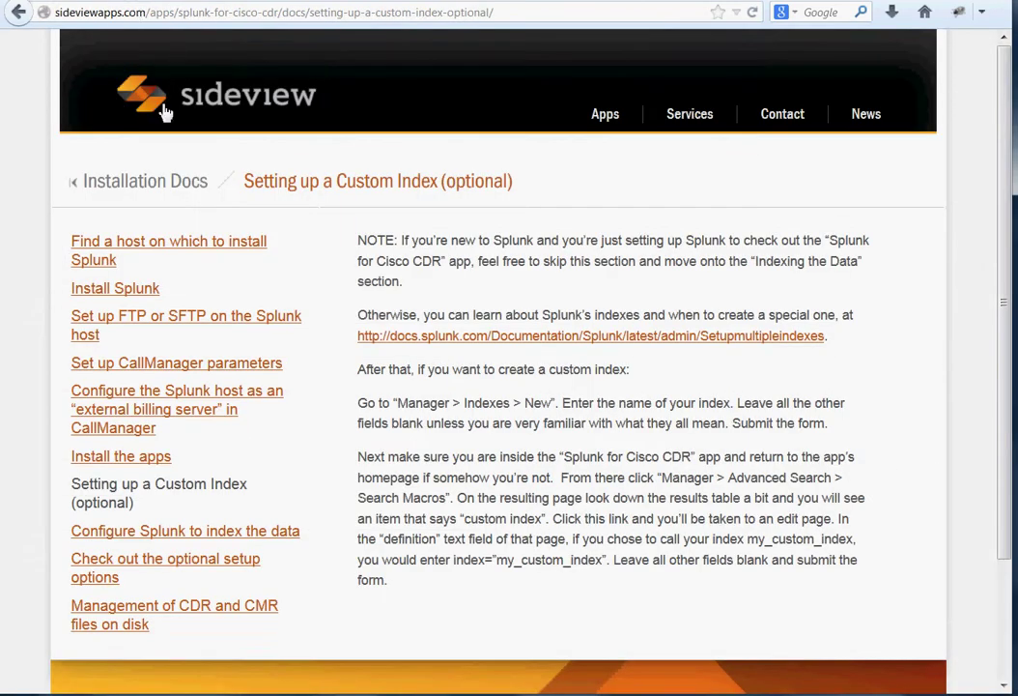
left_click(143, 186)
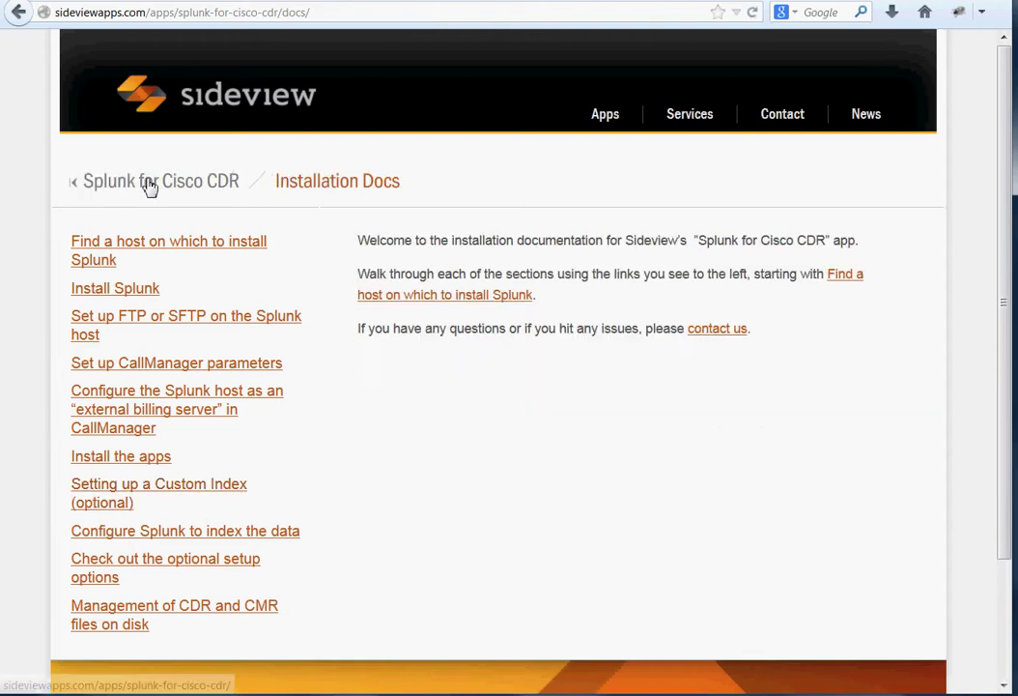
left_click(145, 187)
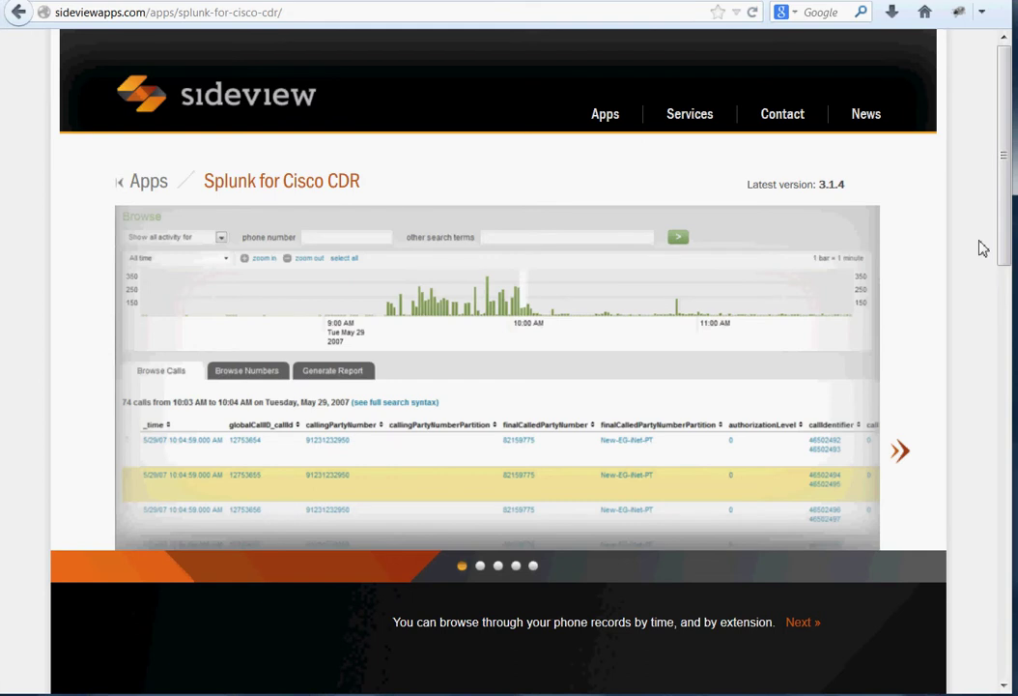
scroll(982, 246, "down", 2)
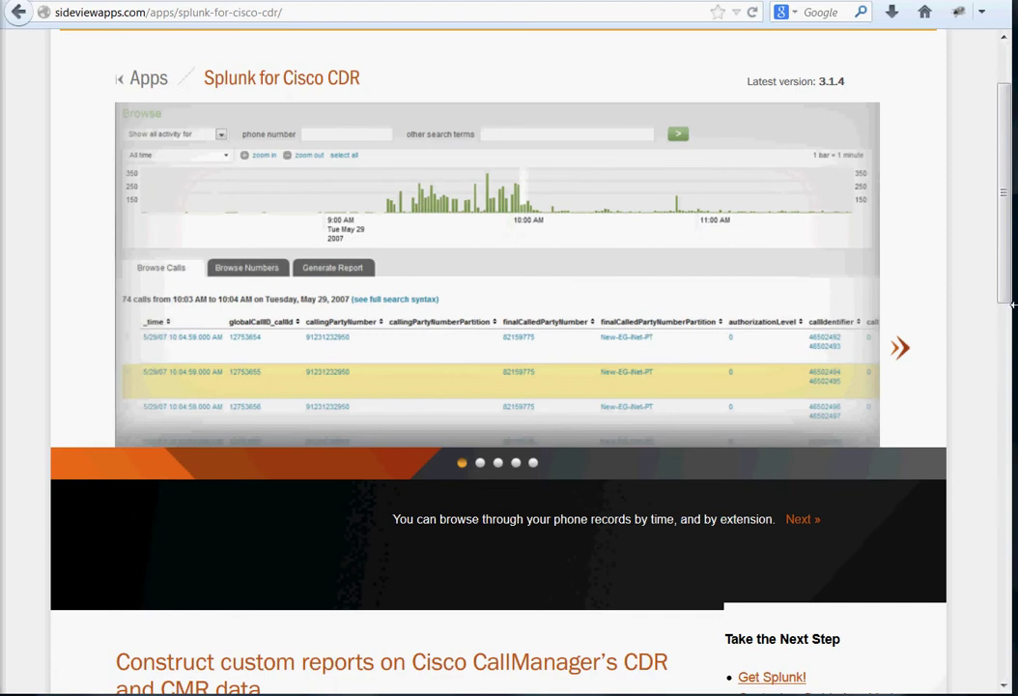
scroll(968, 322, "down", 2)
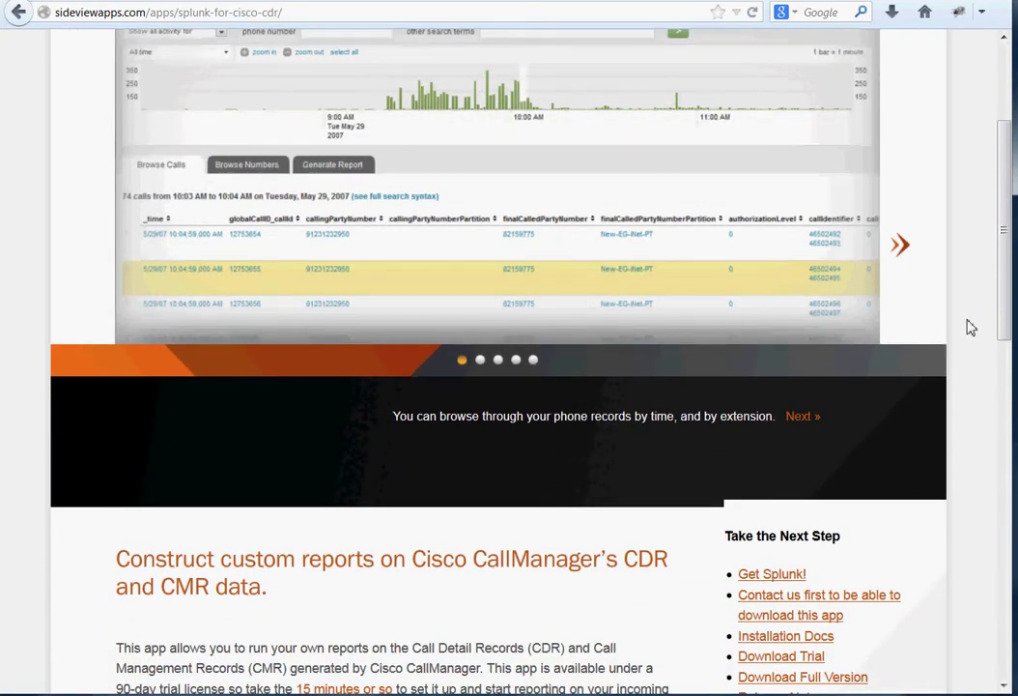
scroll(972, 328, "down", 2)
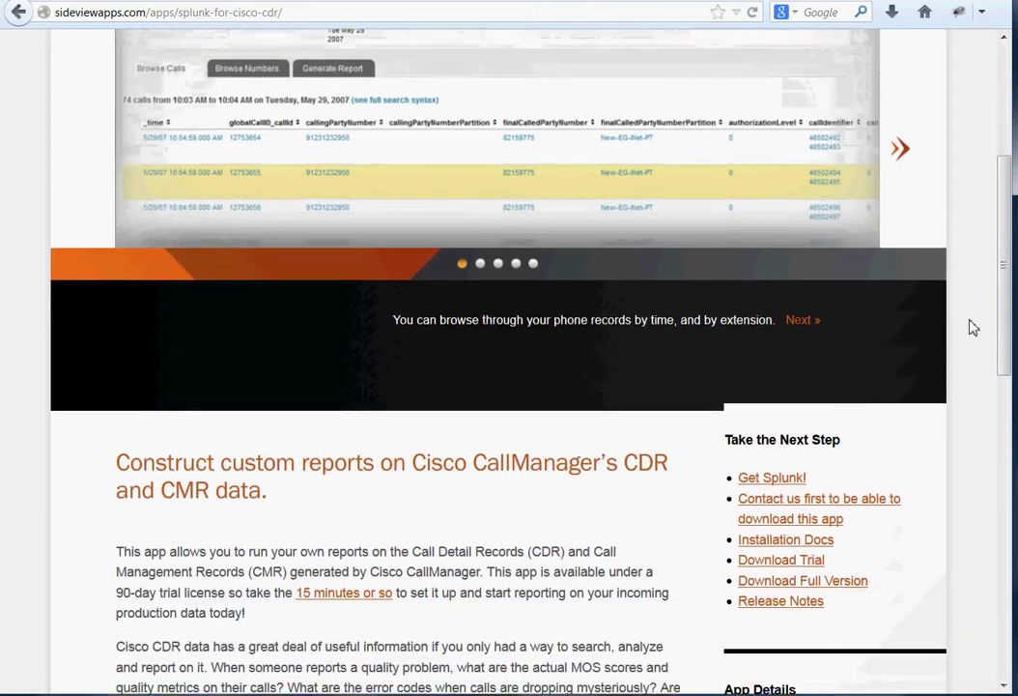
scroll(972, 328, "down", 1)
scroll(972, 328, "down", 1)
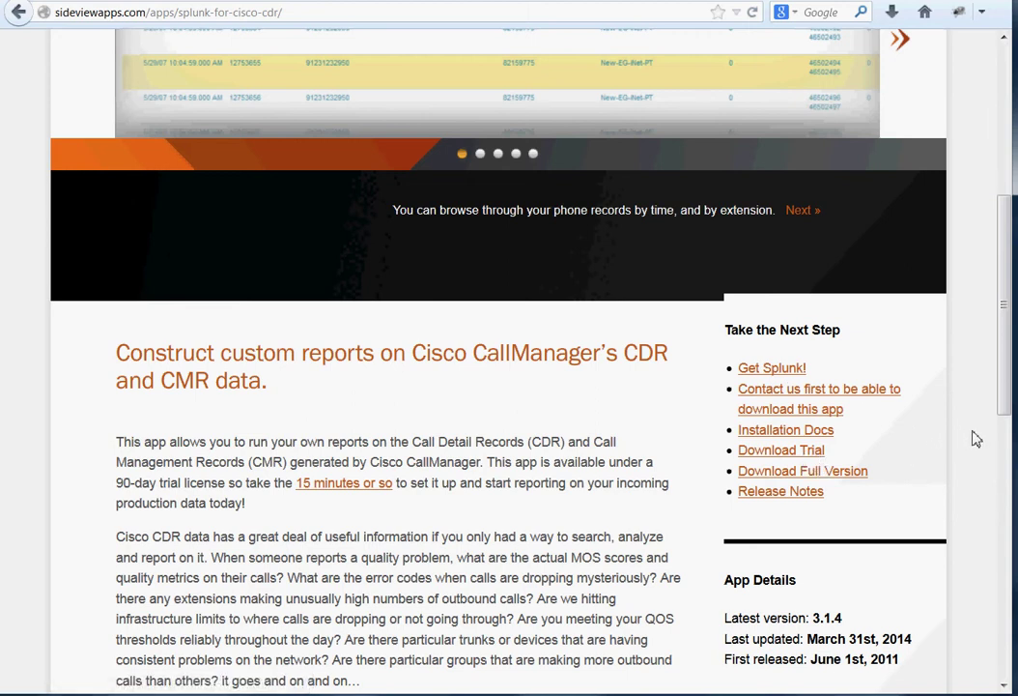
scroll(973, 438, "up", 5)
scroll(973, 439, "down", 5)
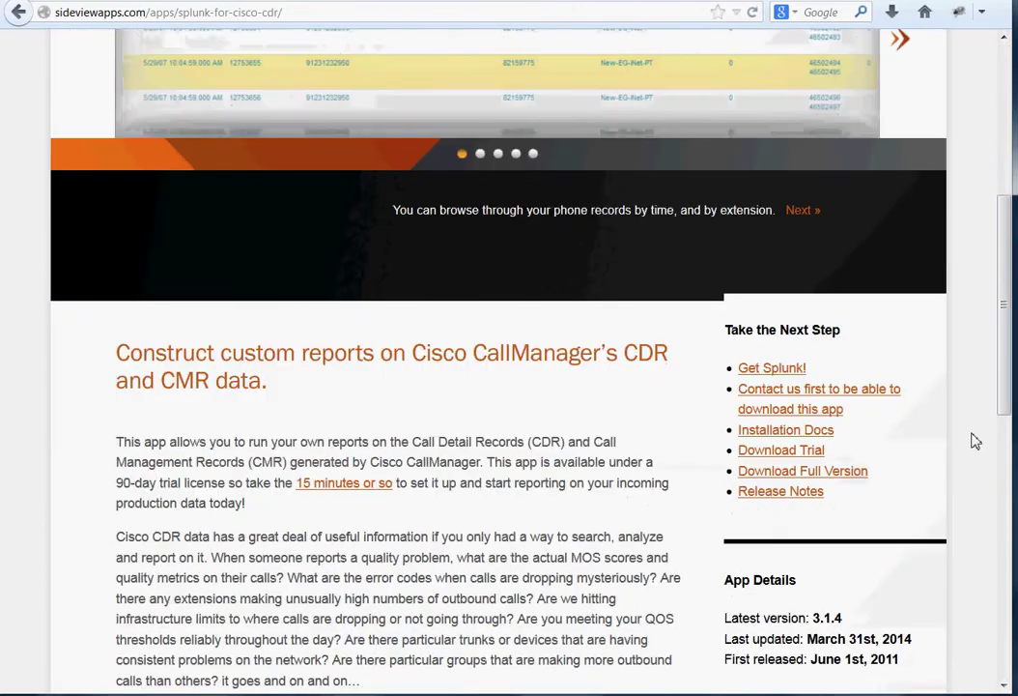
Open Installation Docs in a new tab and read the host, optional setup and FTP/SFTP pages
right_click(787, 436)
left_click(762, 441)
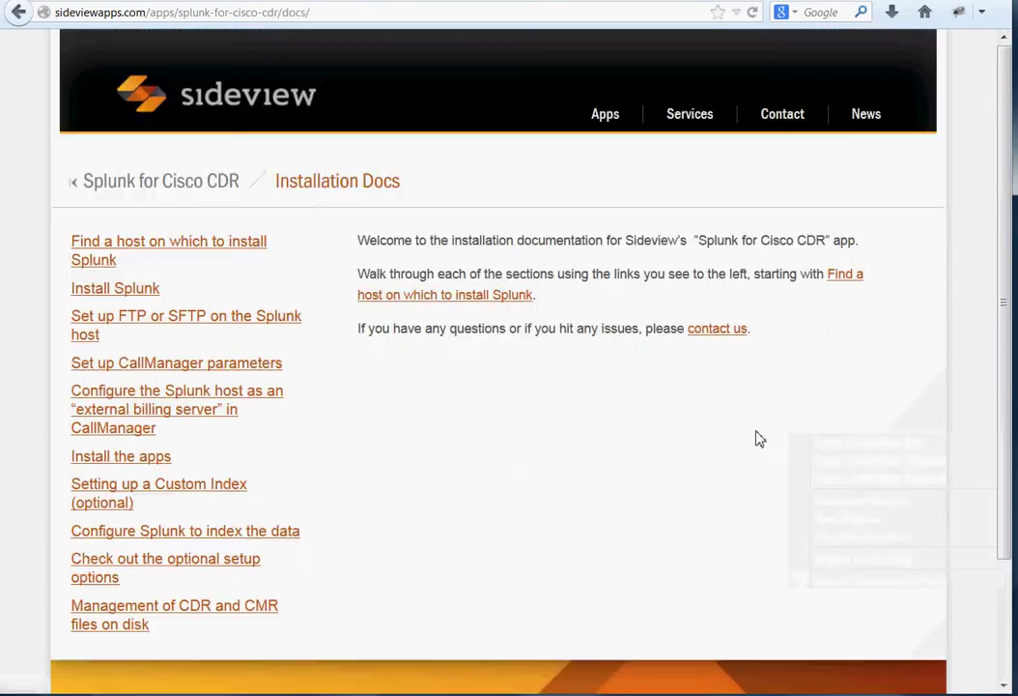
left_click(193, 252)
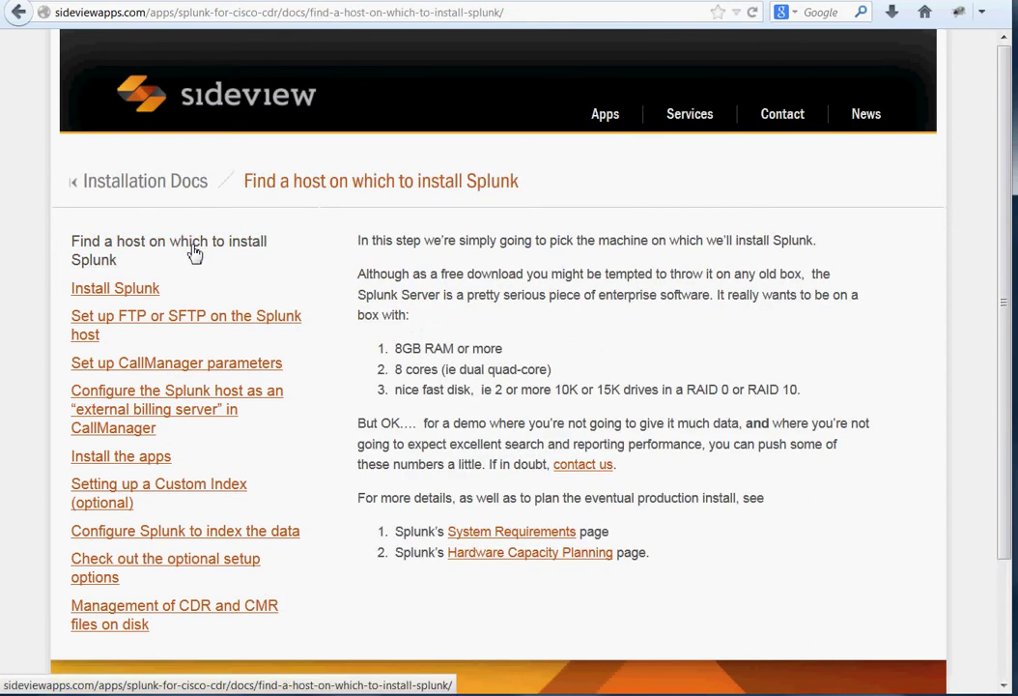
left_click(184, 570)
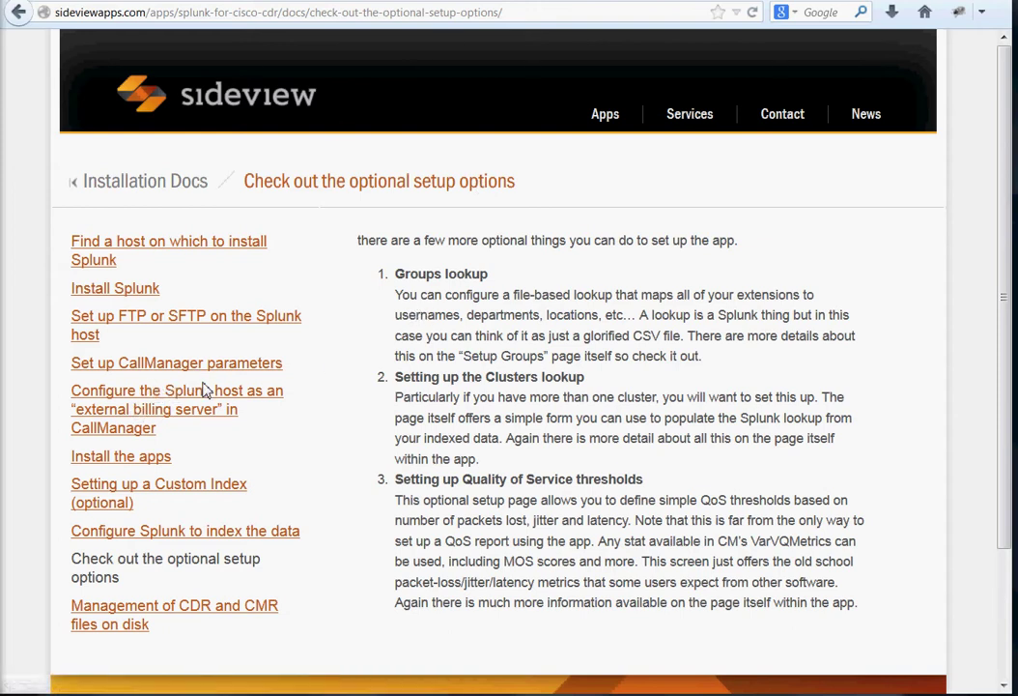
left_click(163, 325)
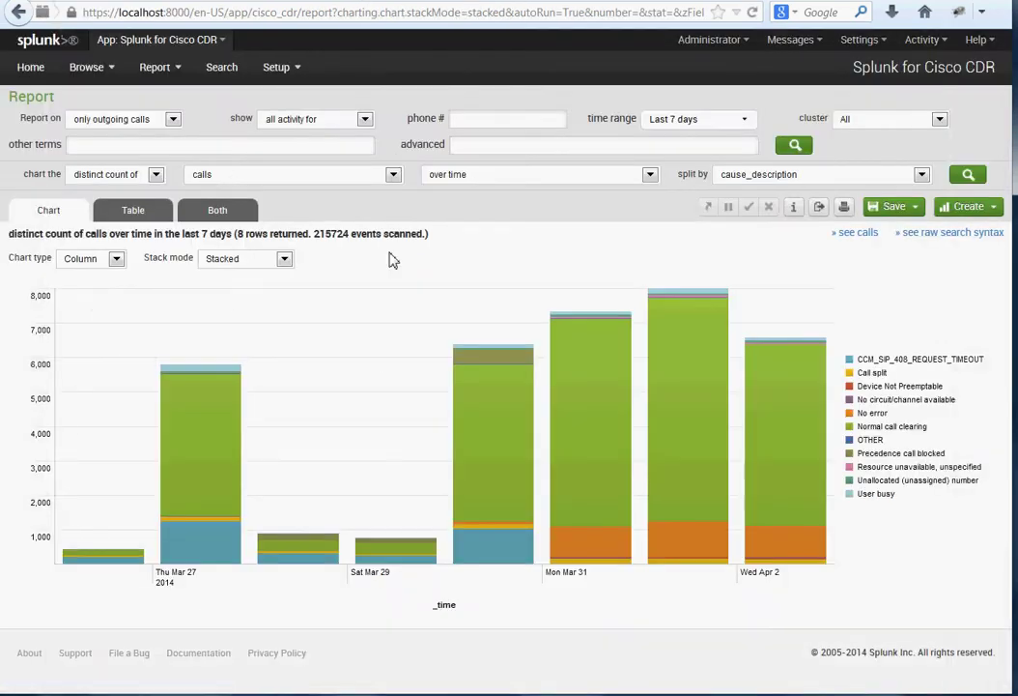
Go to the app's home page, leaving the field category choice unchanged
left_click(27, 68)
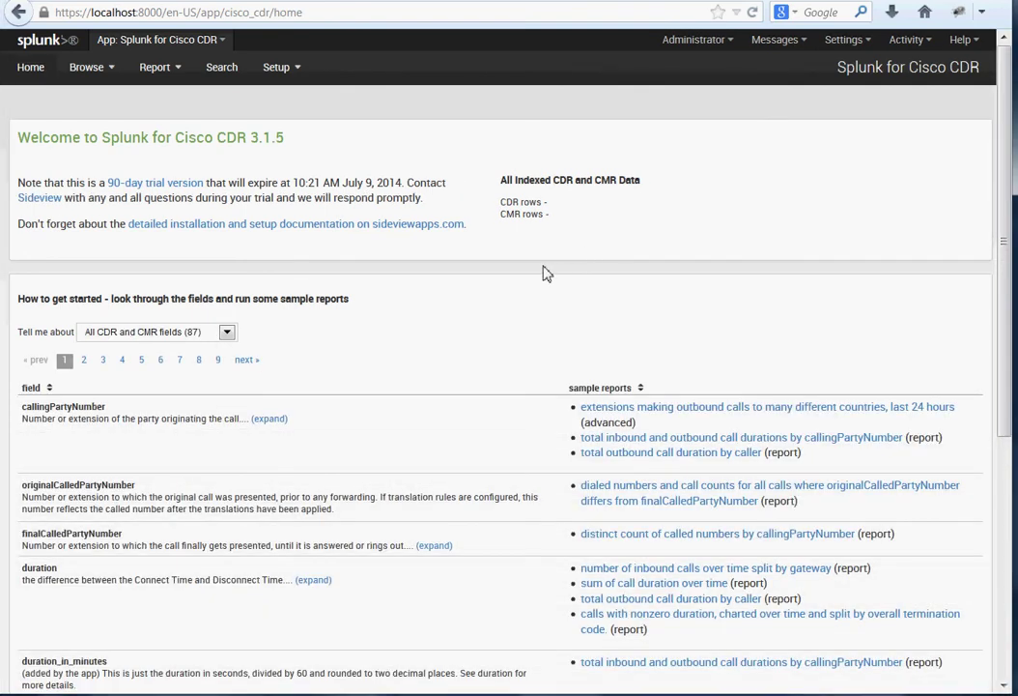
scroll(546, 273, "down", 2)
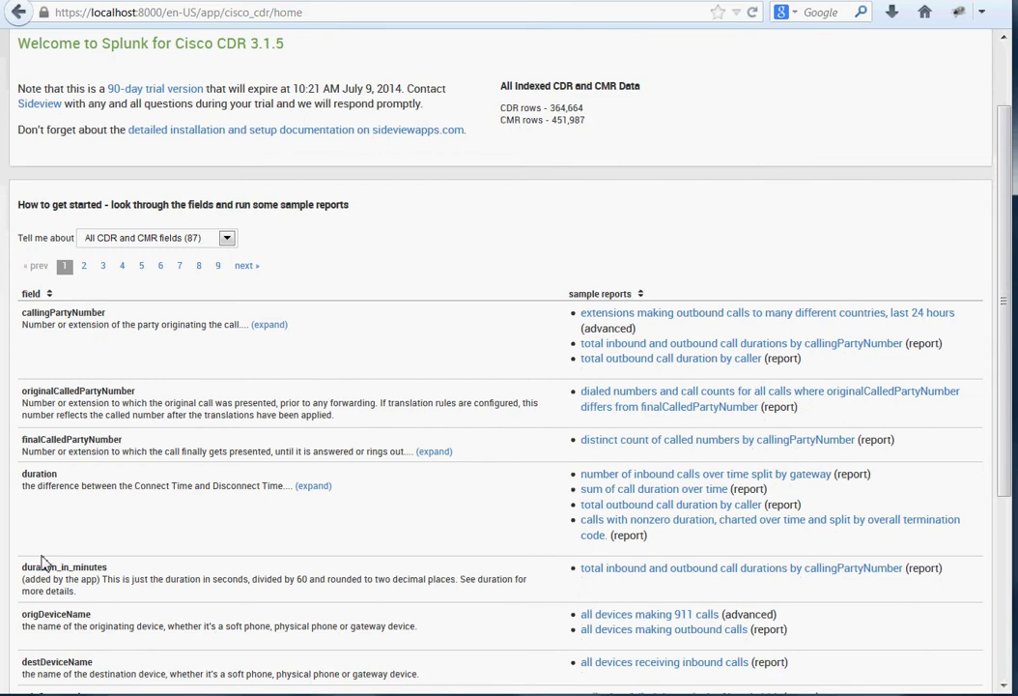
left_click(161, 239)
left_click(160, 243)
Page through the field reference list via pages 2, 3, 5, 7 and 8, then open the field categories
left_click(84, 266)
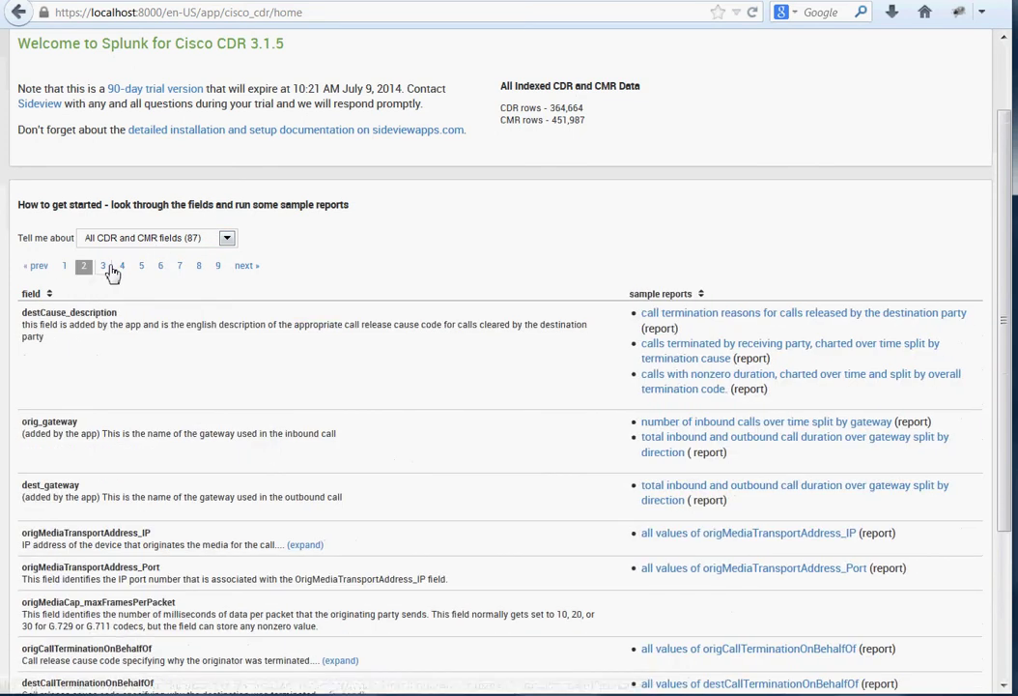
left_click(106, 270)
left_click(141, 270)
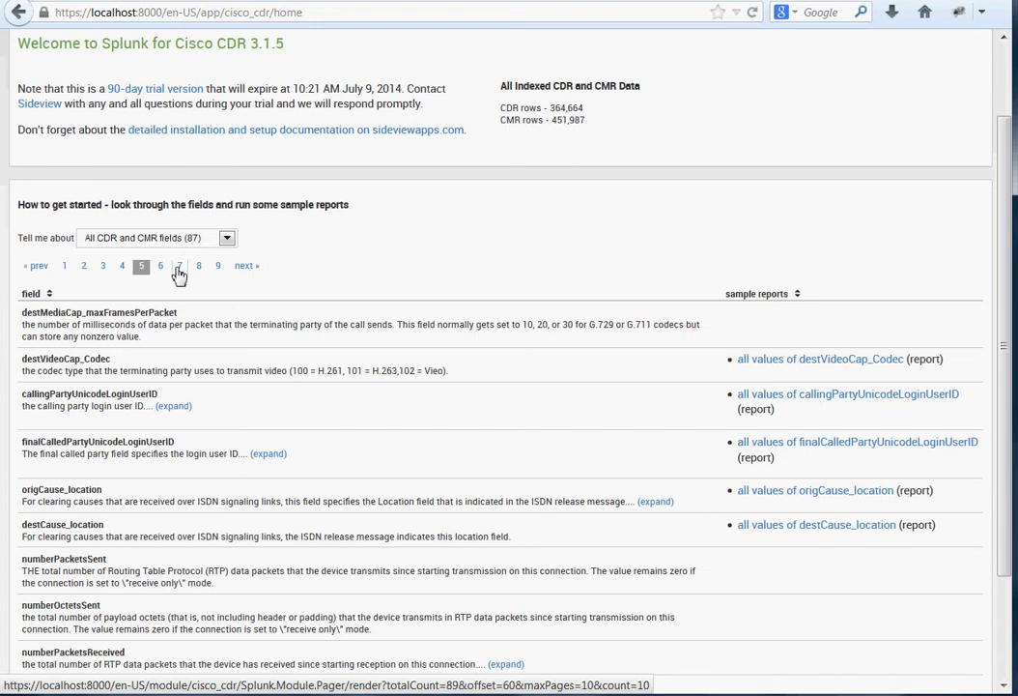
left_click(180, 272)
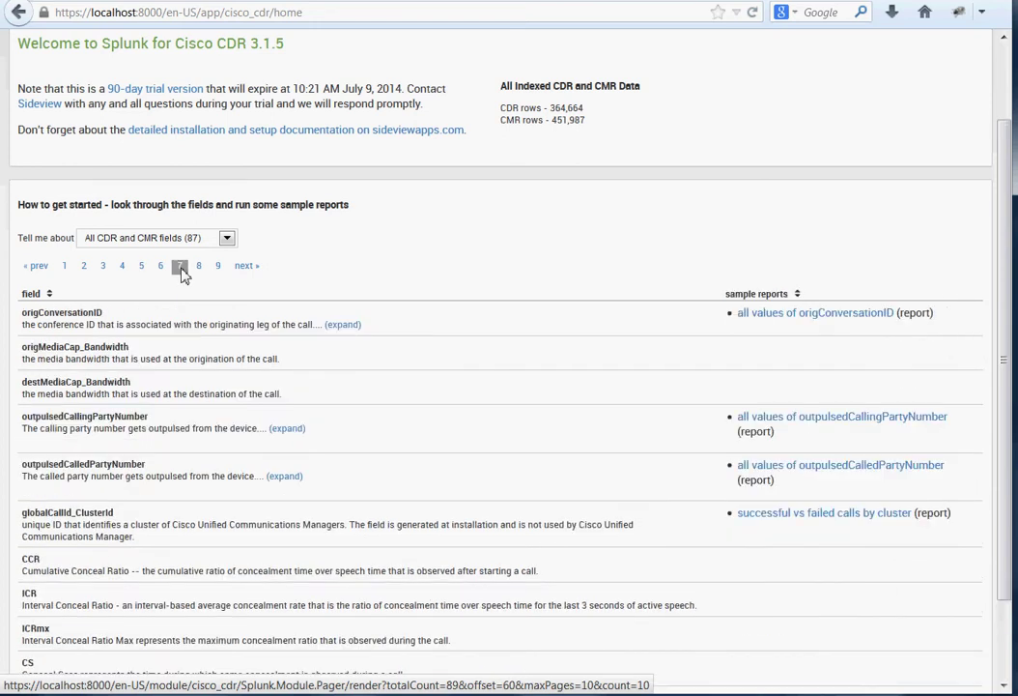
left_click(200, 271)
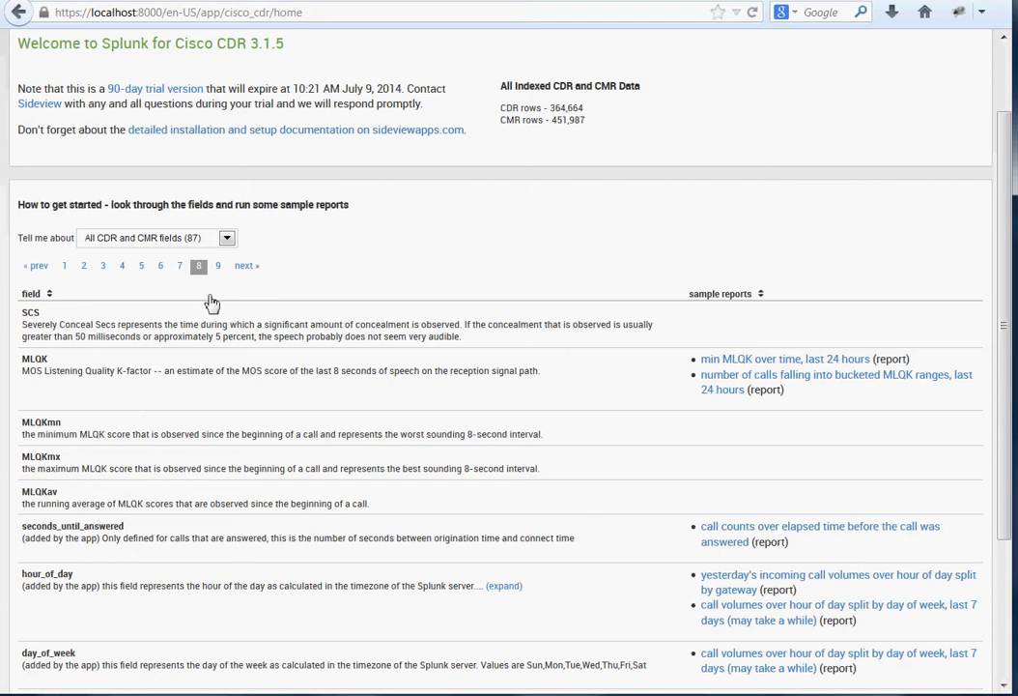
left_click(164, 237)
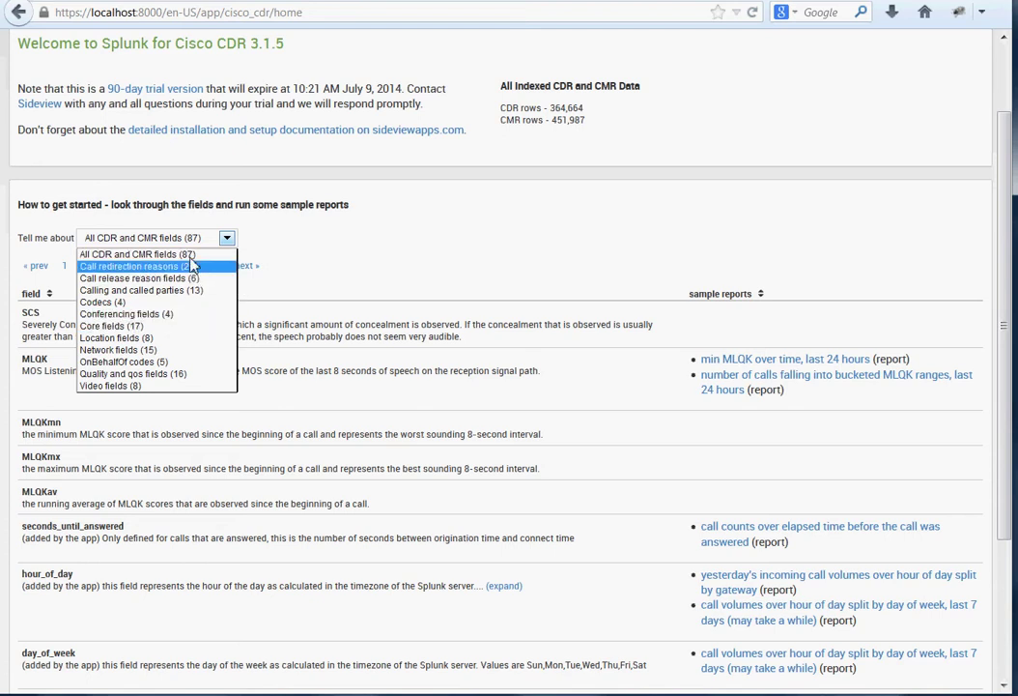
Filter the field list to Core fields (17) and expand the duration field's full description
left_click(166, 328)
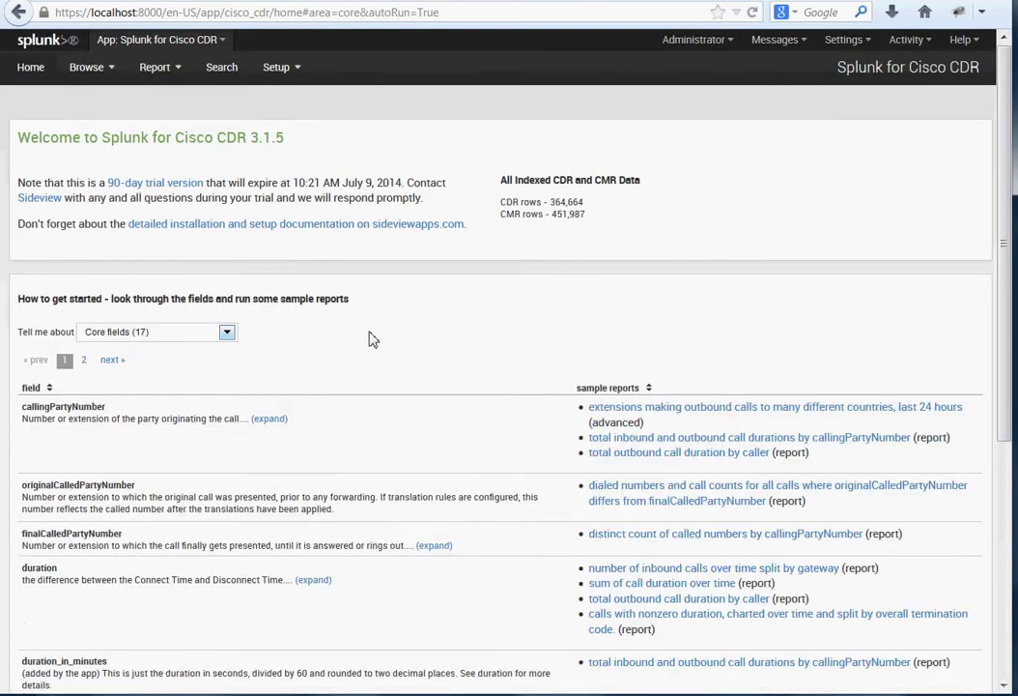
scroll(384, 339, "down", 5)
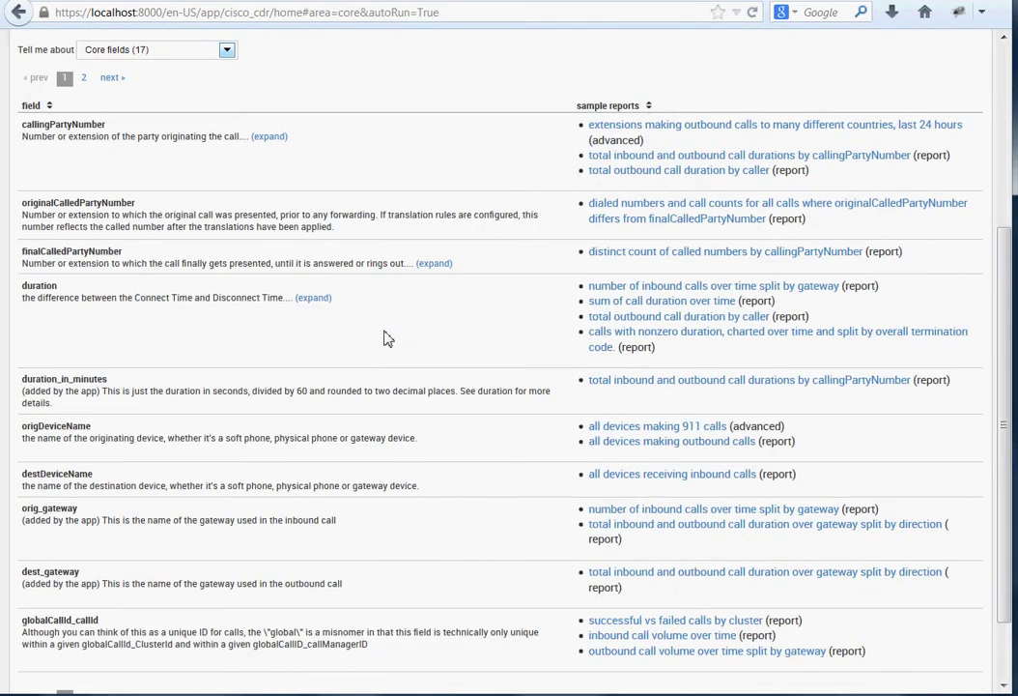
scroll(384, 338, "up", 2)
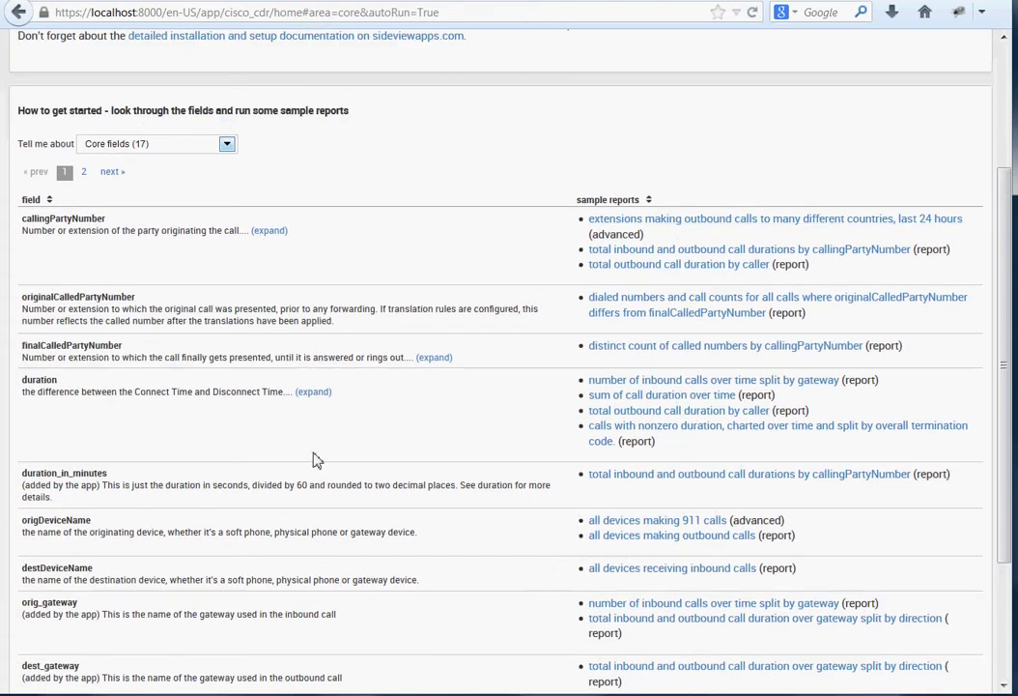
left_click(323, 392)
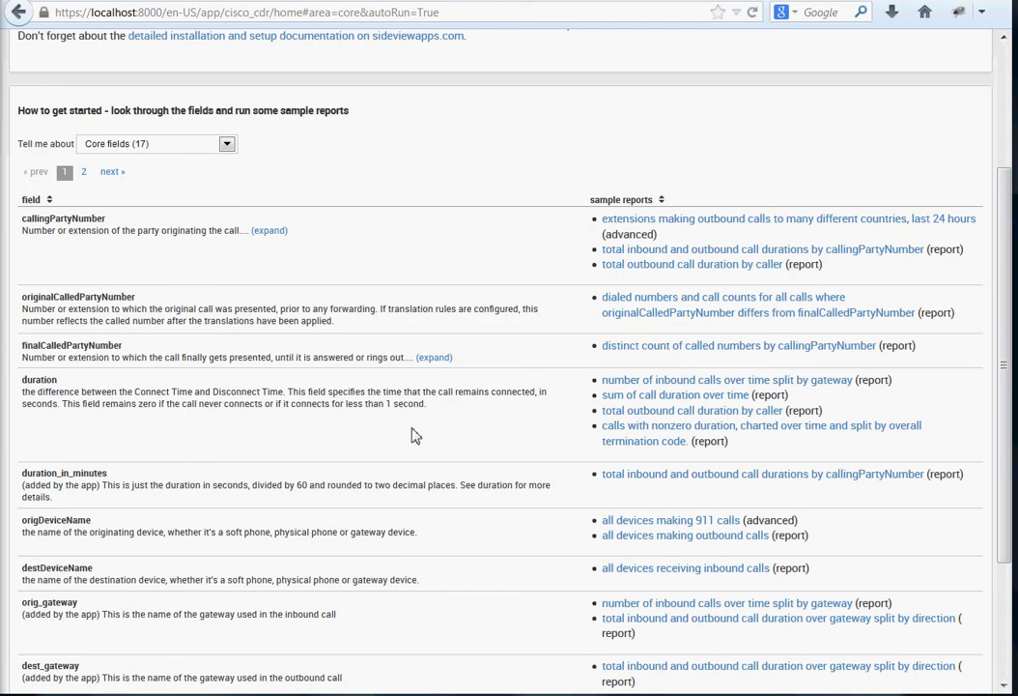
scroll(414, 435, "down", 3)
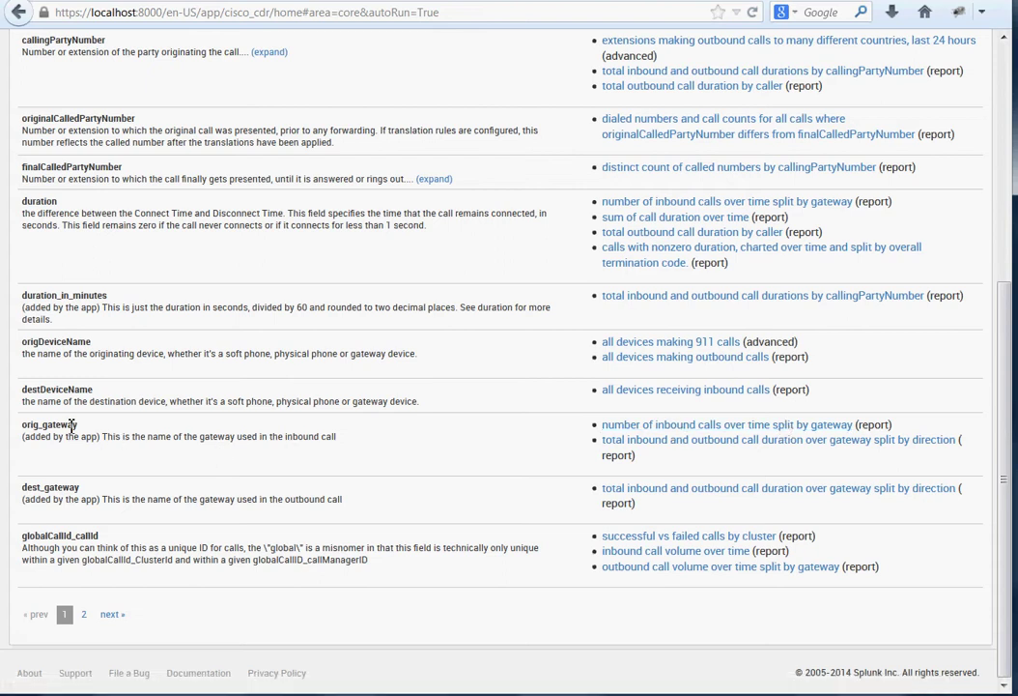
Run the inbound calls by gateway report, keeping cluster All and showing all activity
left_click(794, 428)
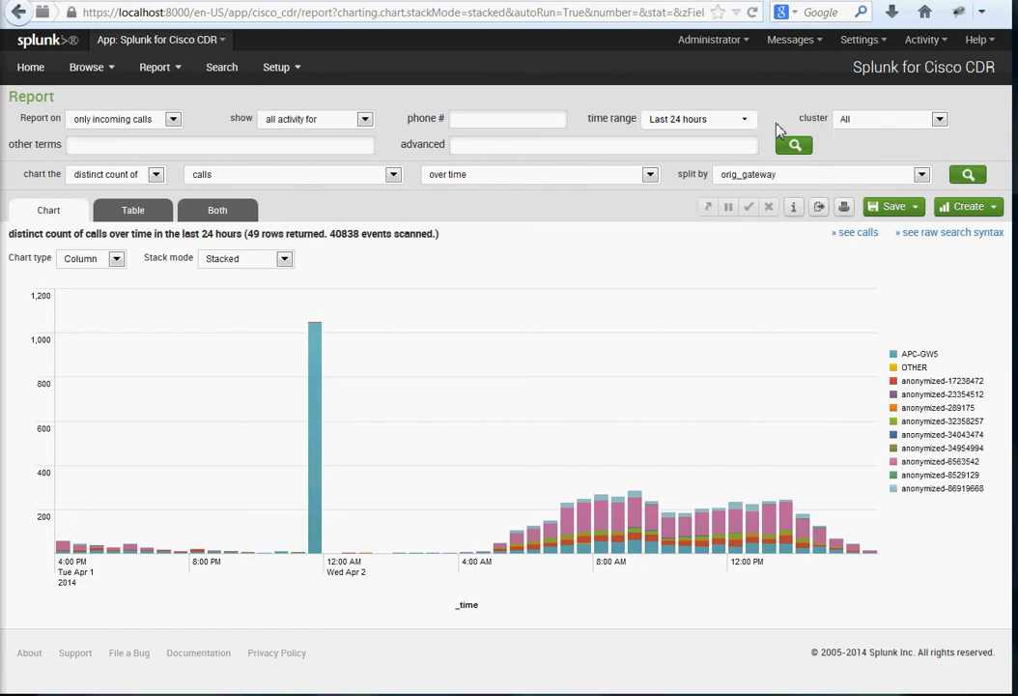
left_click(899, 121)
left_click(899, 134)
left_click(529, 121)
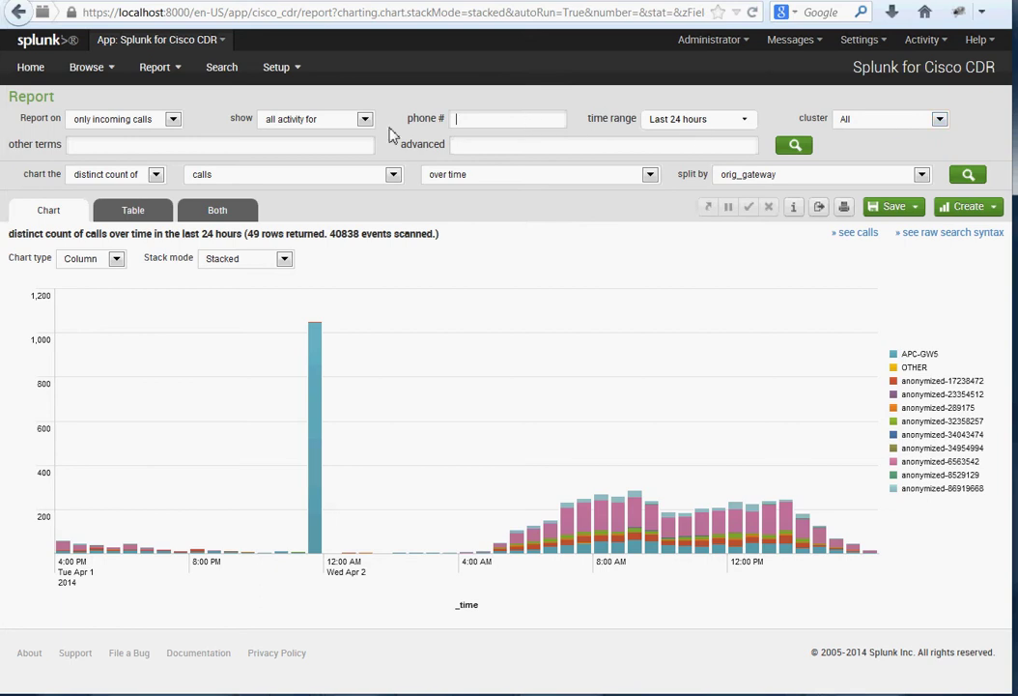
left_click(346, 121)
left_click(346, 123)
left_click(307, 121)
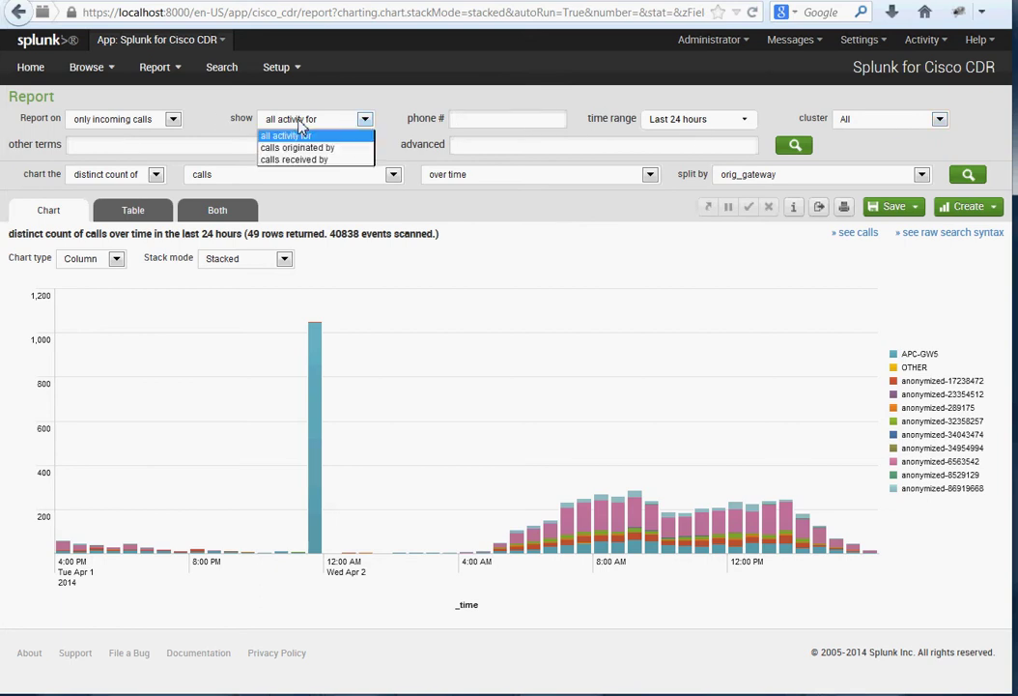
left_click(307, 146)
left_click(329, 119)
Keep the report on incoming calls, charting the distinct count of calls
left_click(307, 135)
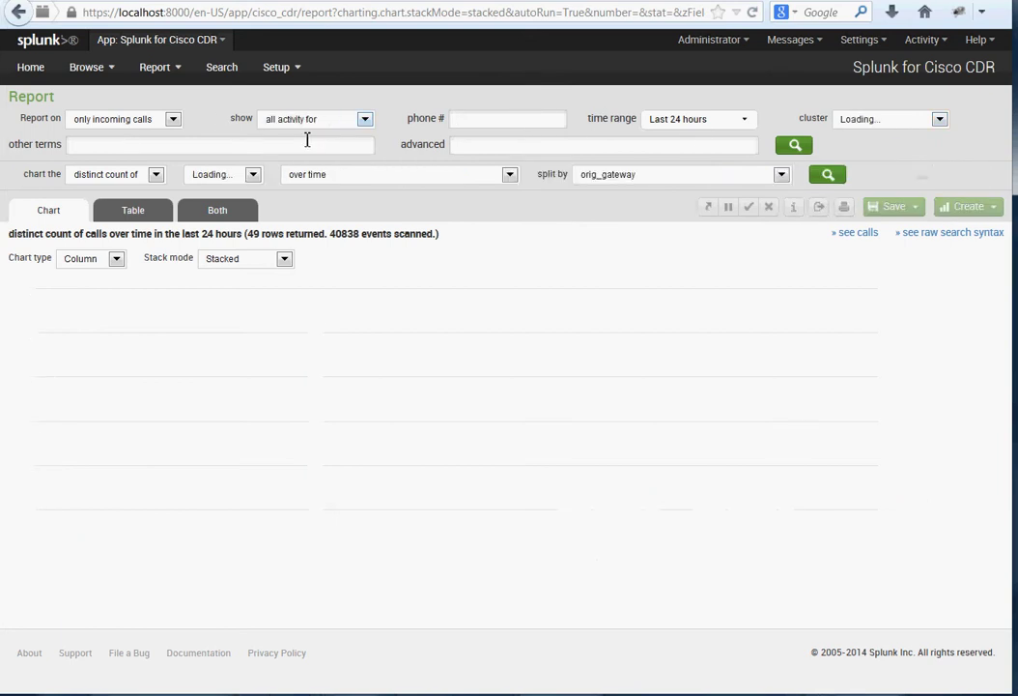
left_click(114, 120)
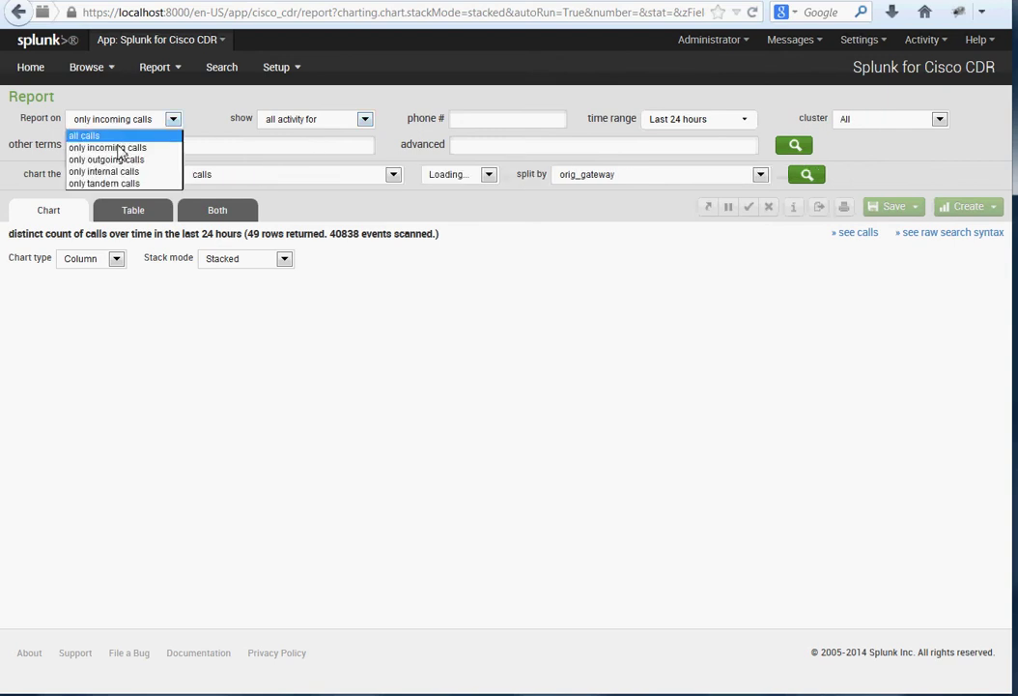
left_click(118, 150)
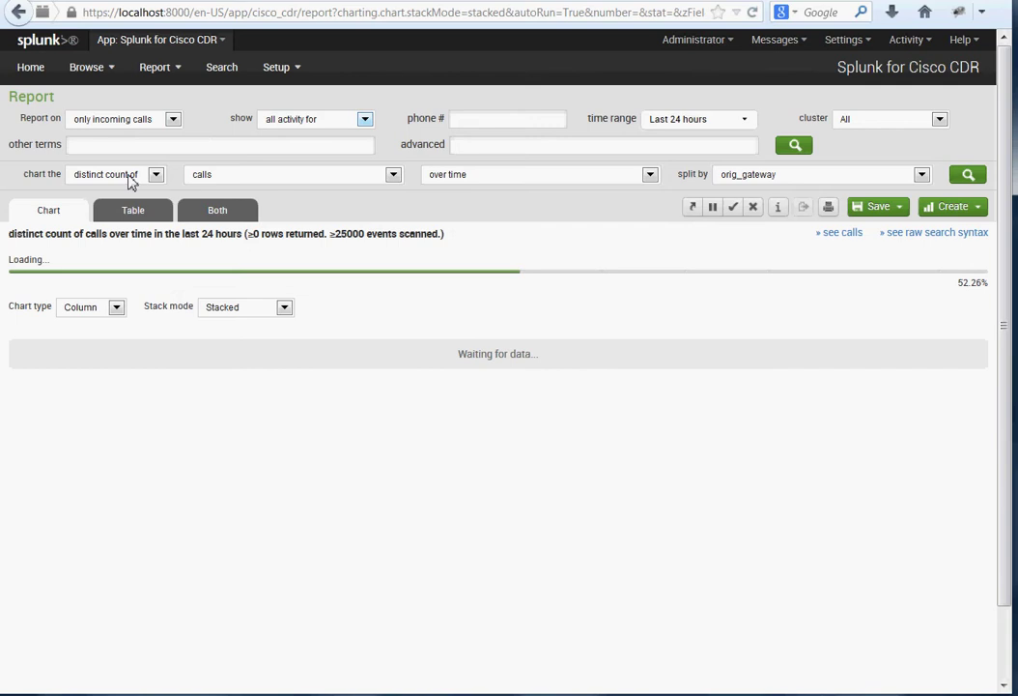
left_click(133, 175)
left_click(301, 180)
left_click(302, 180)
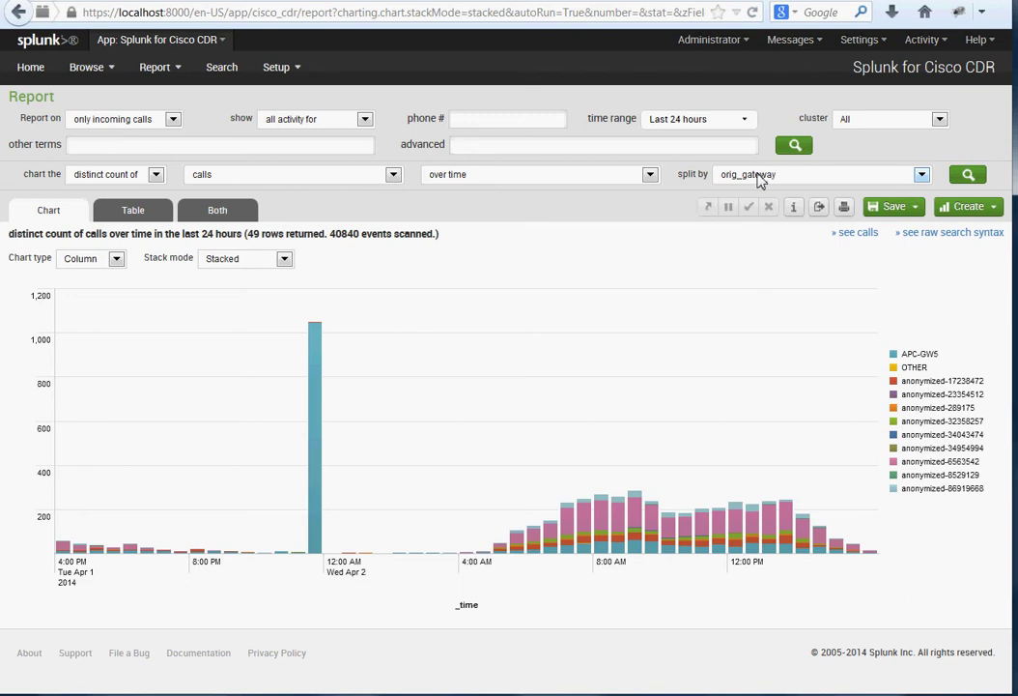
Try area, line and column charts with stacking off, ending on stacked columns by gateway
left_click(85, 259)
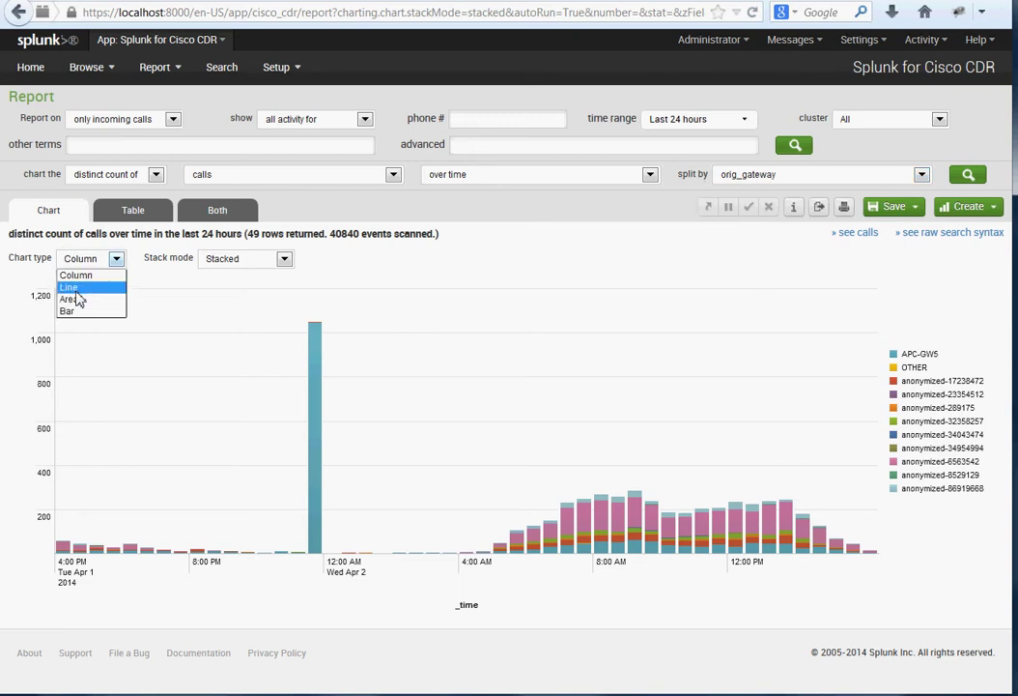
left_click(75, 298)
left_click(261, 259)
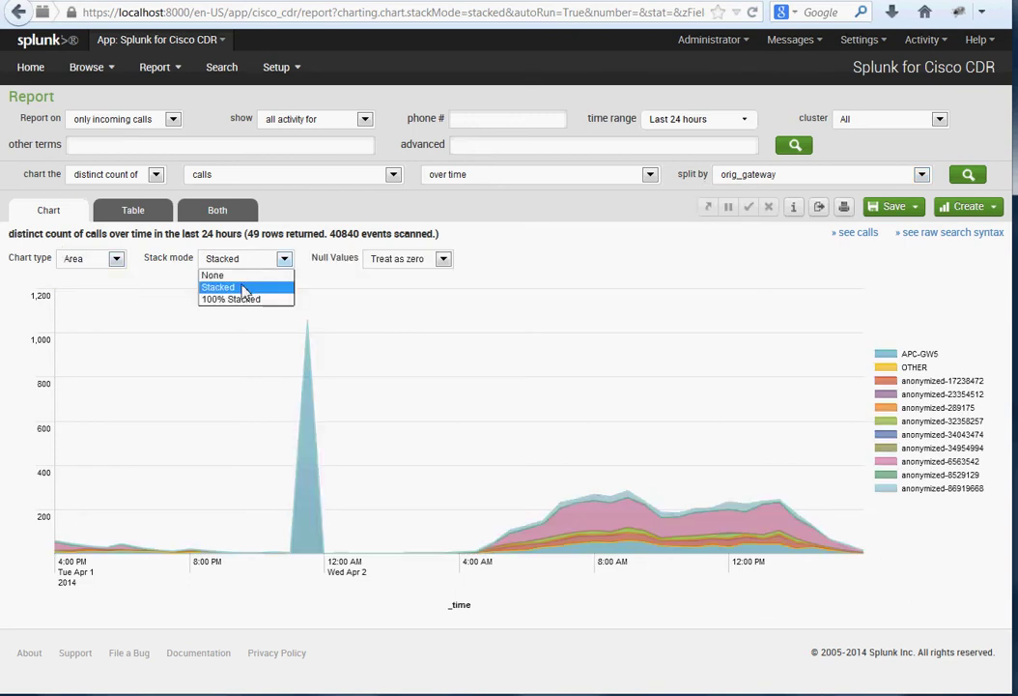
left_click(237, 274)
left_click(103, 261)
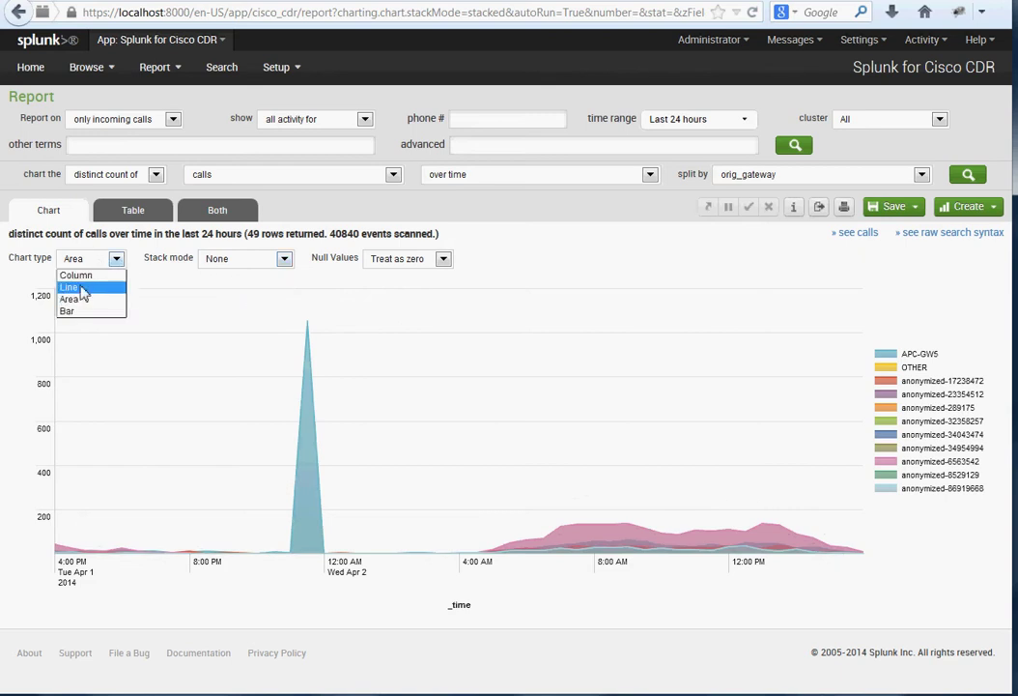
left_click(83, 287)
left_click(85, 259)
left_click(75, 275)
left_click(281, 259)
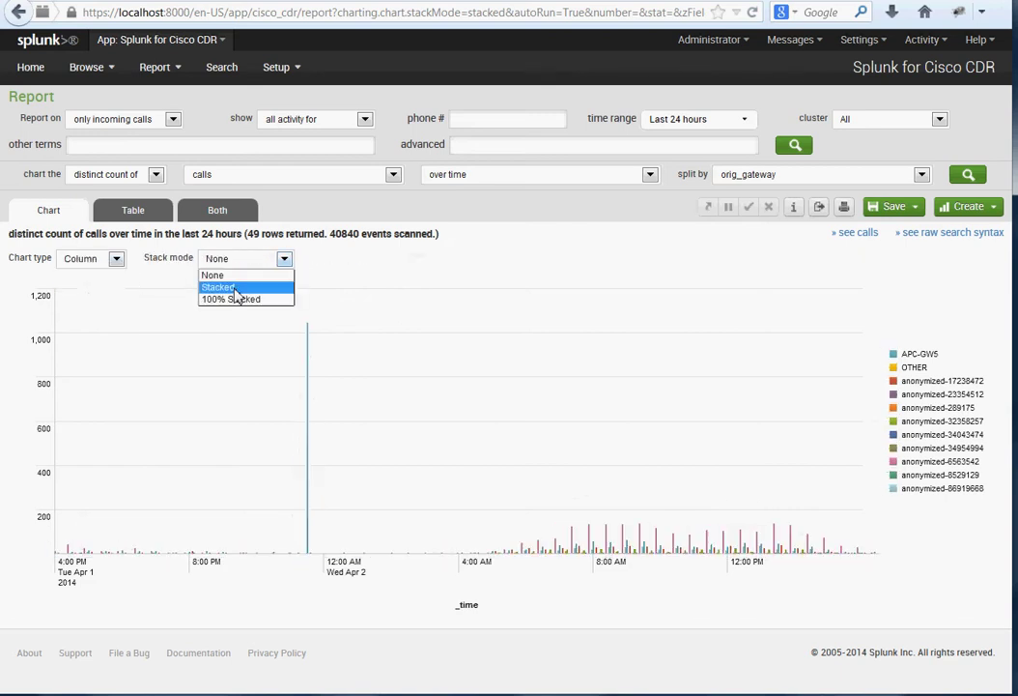
left_click(237, 287)
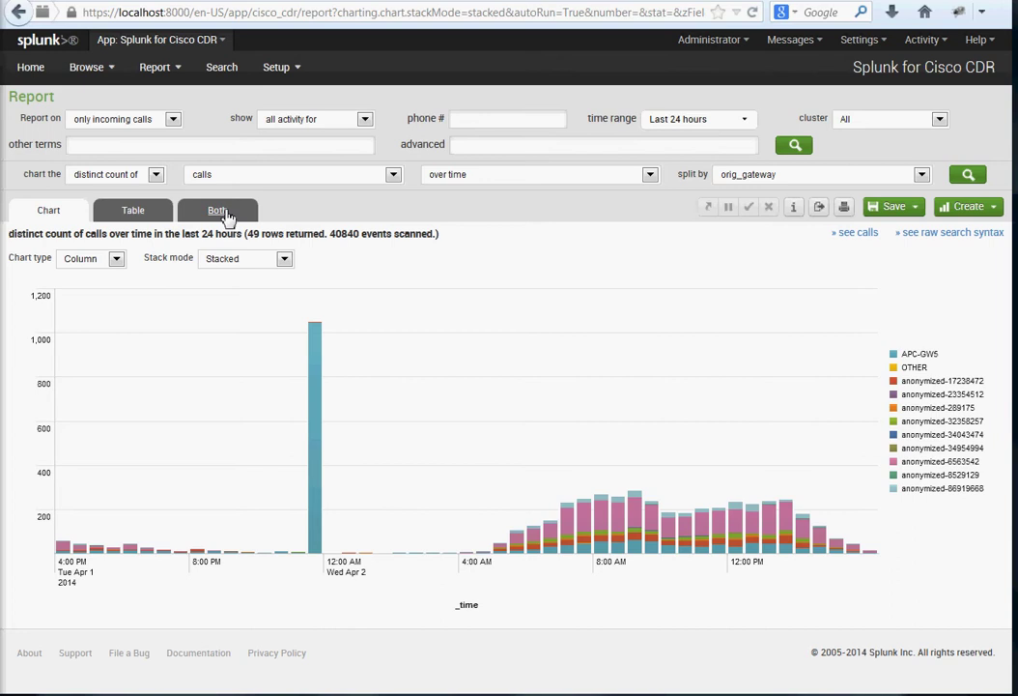
Review the field, statistic and x-axis grouping choices without changing them
left_click(290, 178)
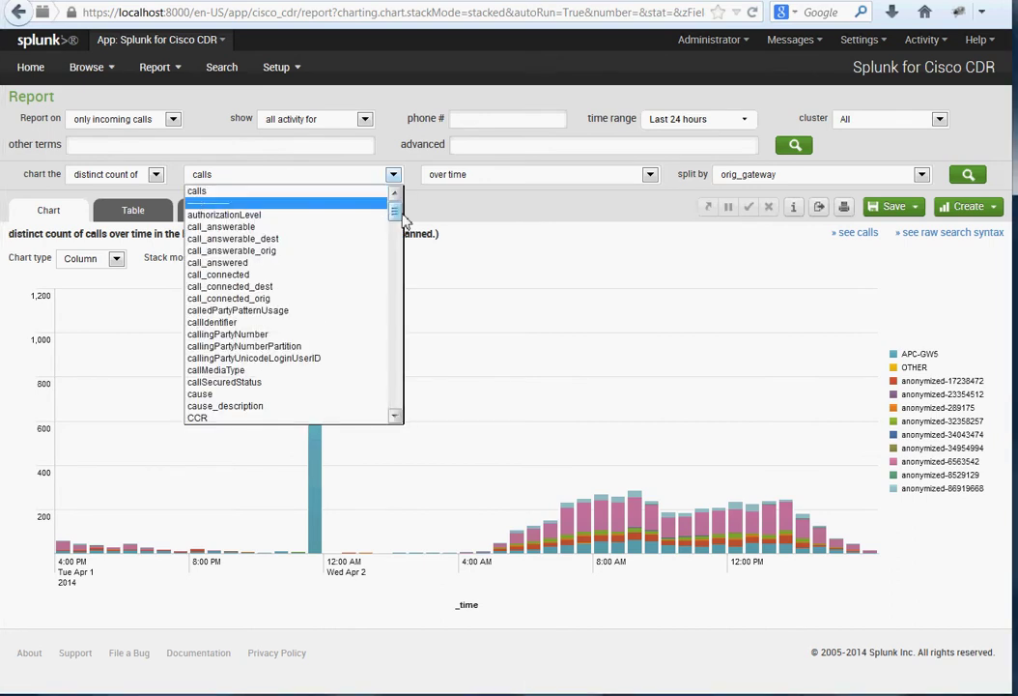
scroll(396, 286, "down", 10)
left_click_drag(406, 285, 406, 201)
left_click(145, 179)
left_click(154, 180)
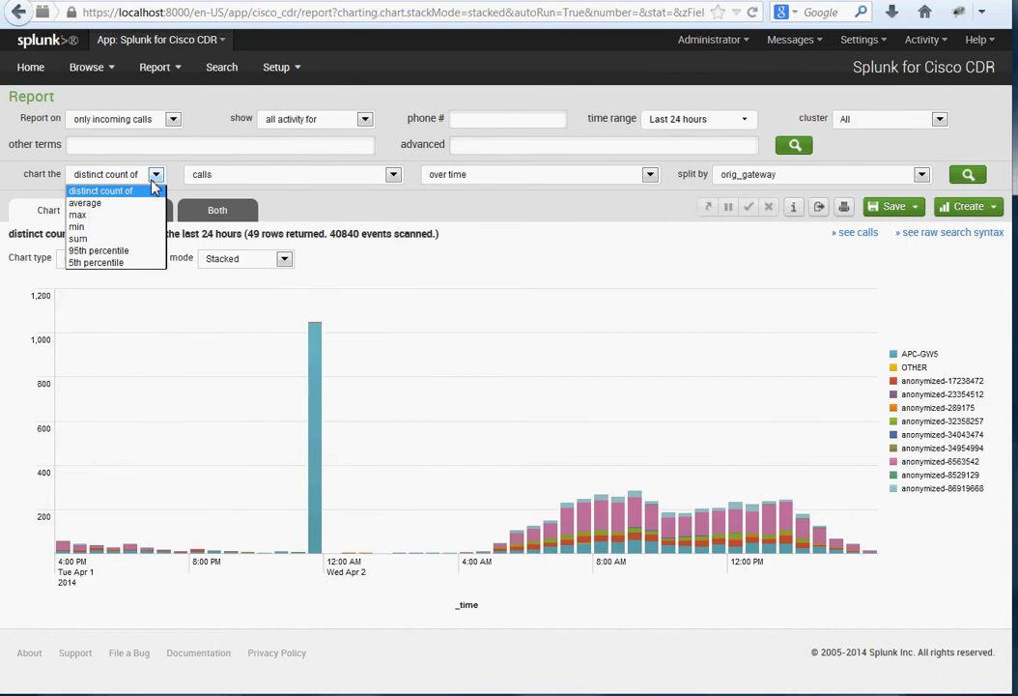
left_click(155, 188)
left_click(289, 178)
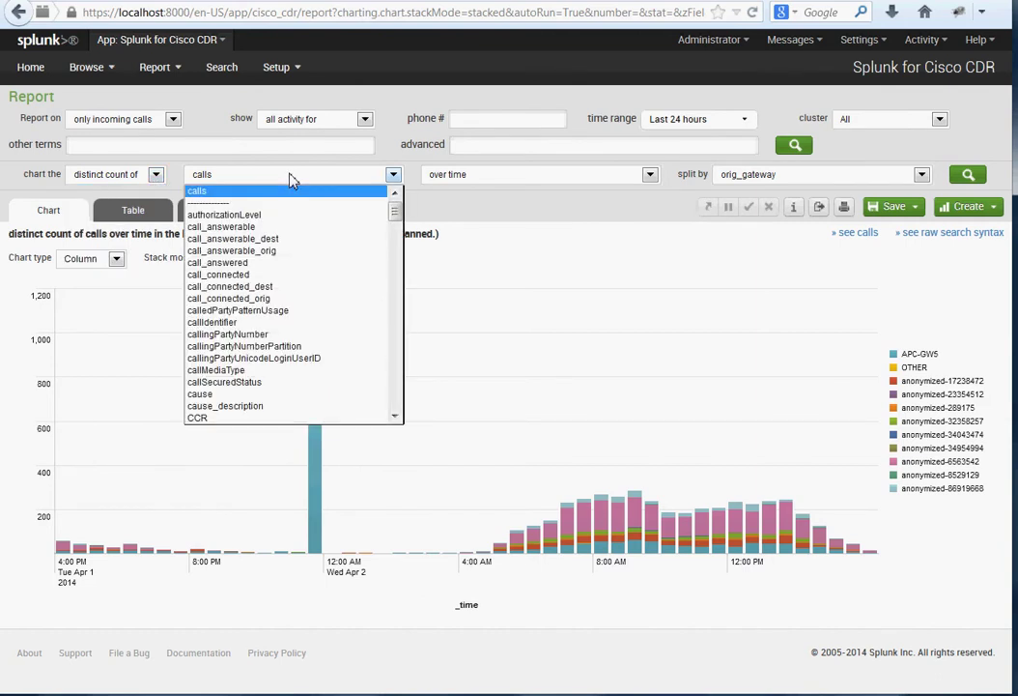
left_click(294, 182)
left_click(506, 179)
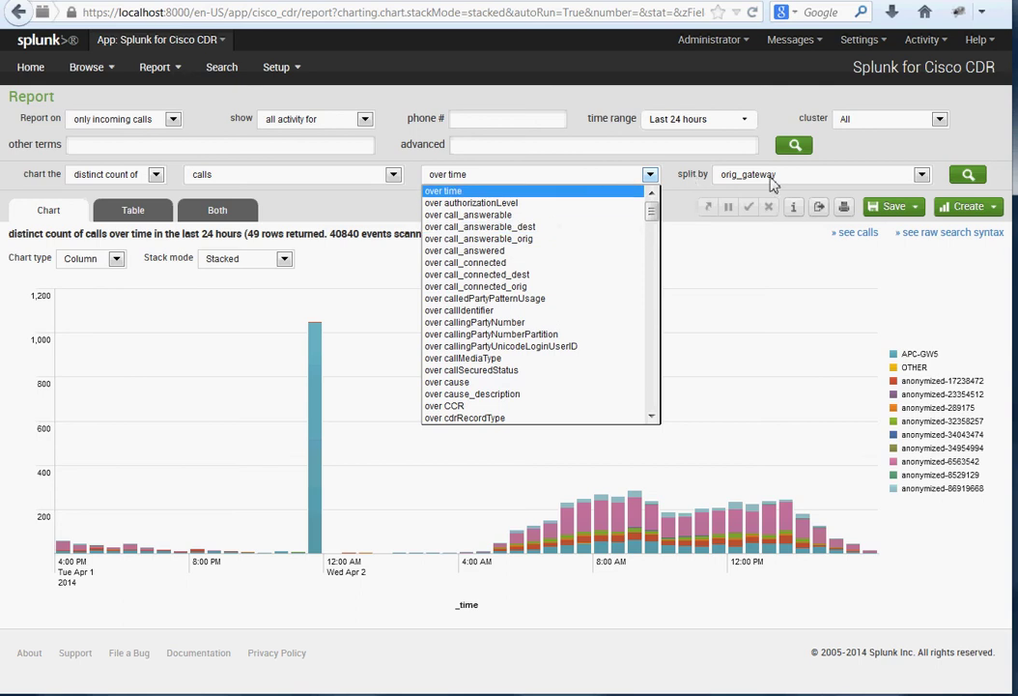
left_click(800, 177)
Set split by to (none) so a single series is charted
left_click(807, 184)
scroll(754, 251, "up", 20)
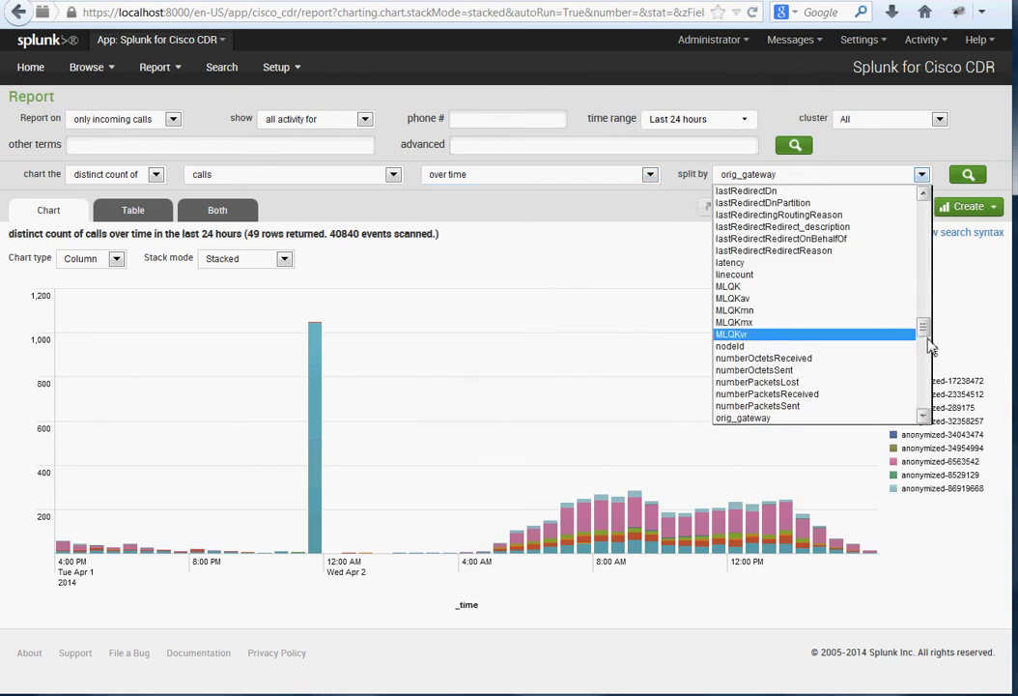
left_click(747, 194)
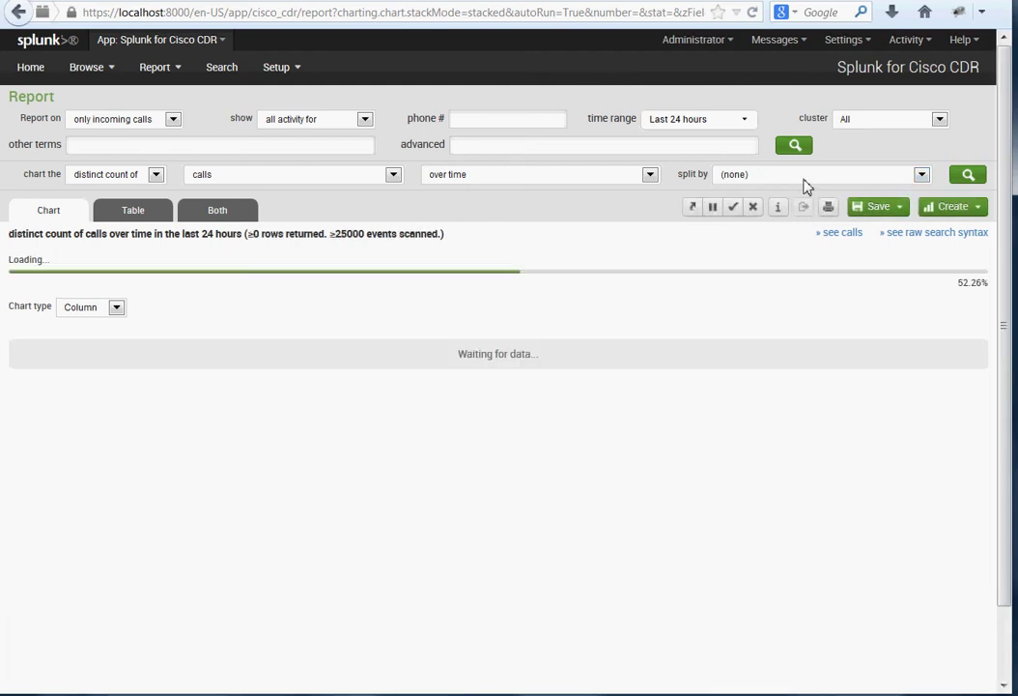
left_click(808, 179)
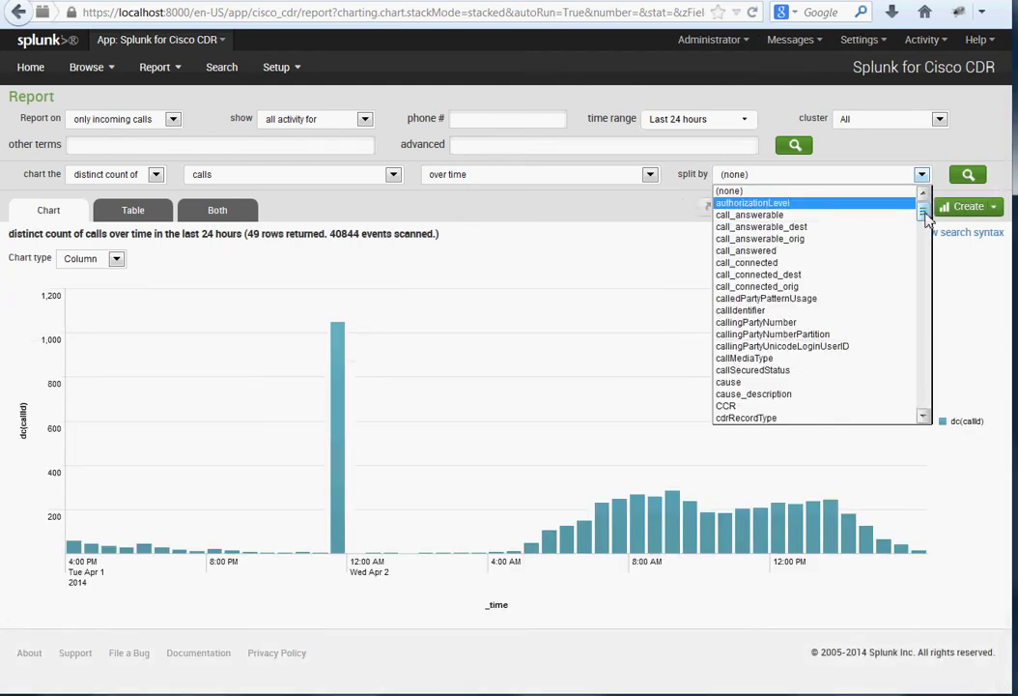
left_click_drag(924, 210, 933, 368)
Restore the split by orig_gateway and read the tall APC-GW5 column's value
key("Return")
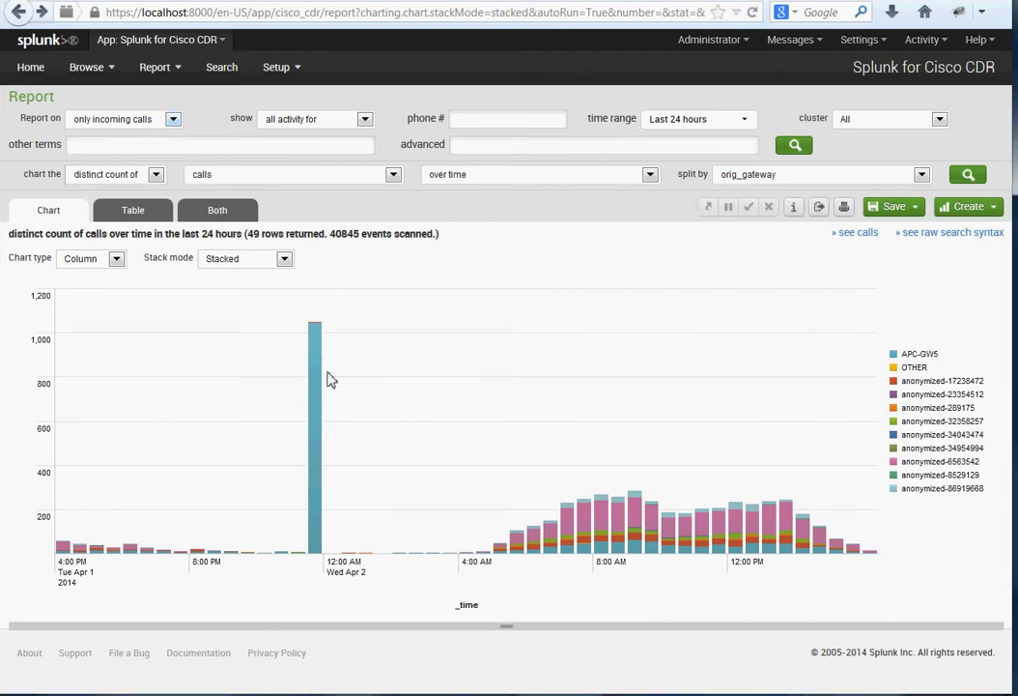
mouse_move(321, 393)
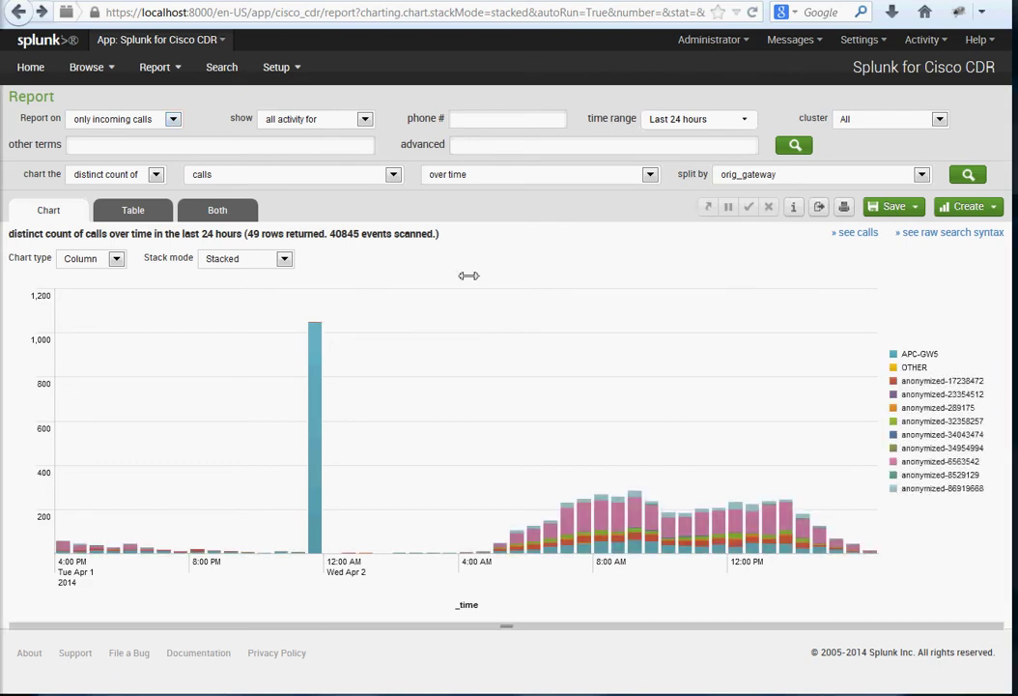
left_click(952, 208)
Save the chart as Column panel 'traffic last 24 hours showing the spike' on new dashboard incident_investigation
left_click(925, 228)
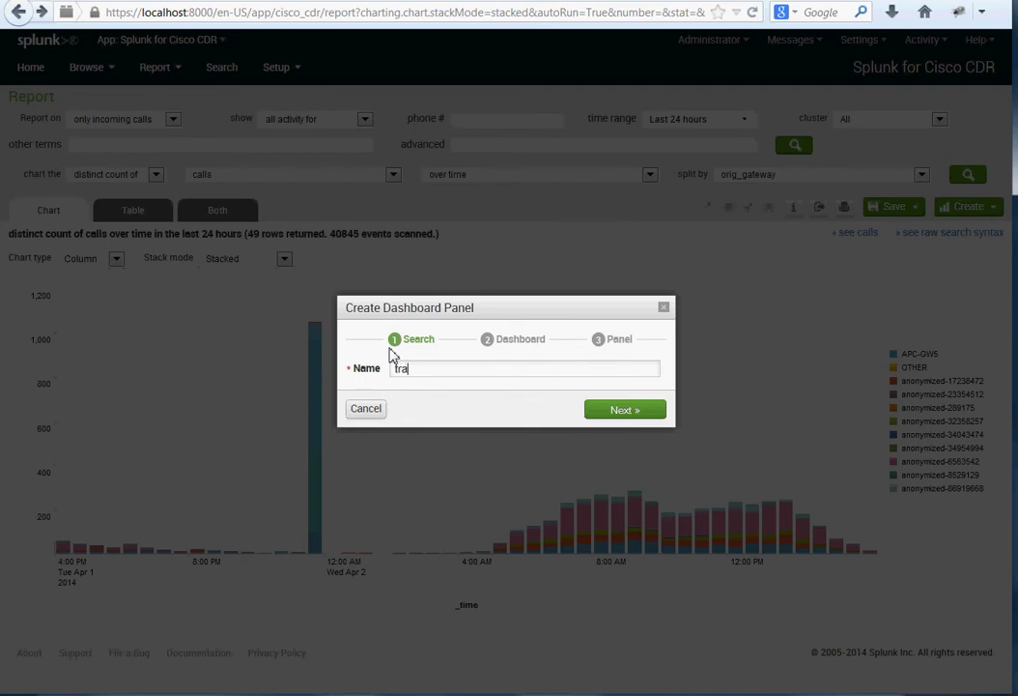
type("traffic last 24 hours showing the spike")
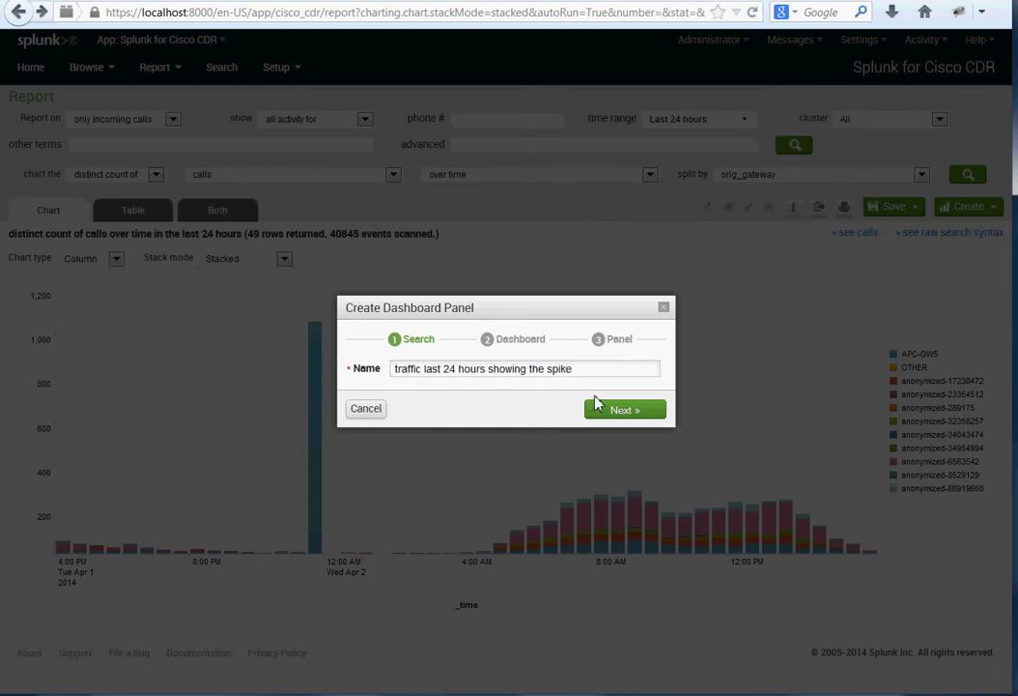
left_click(655, 413)
left_click(439, 390)
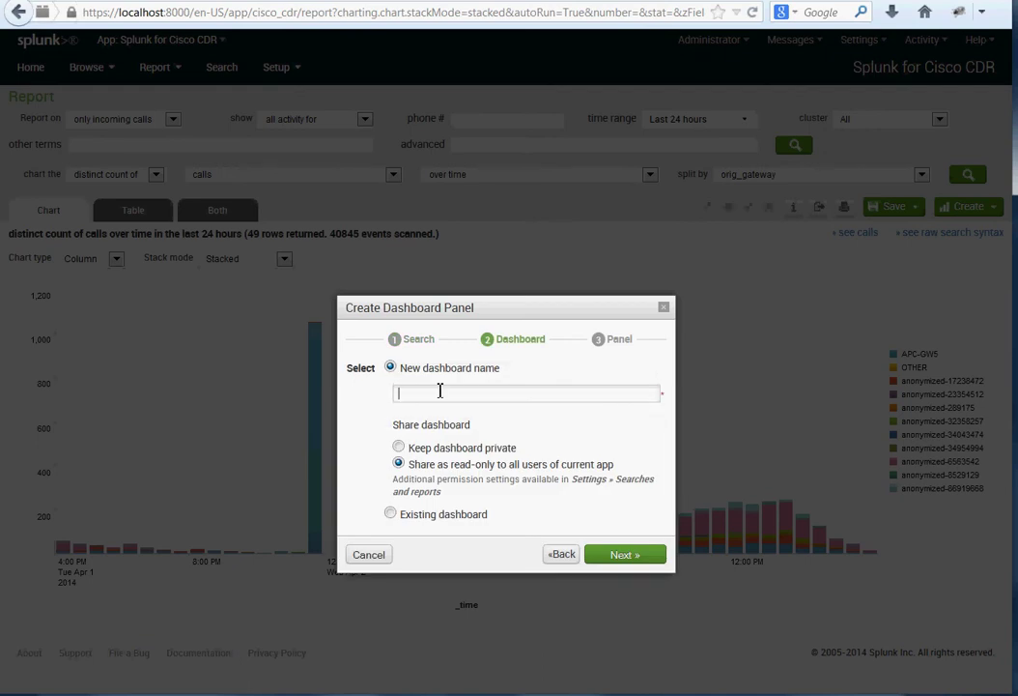
type("incident_investigation")
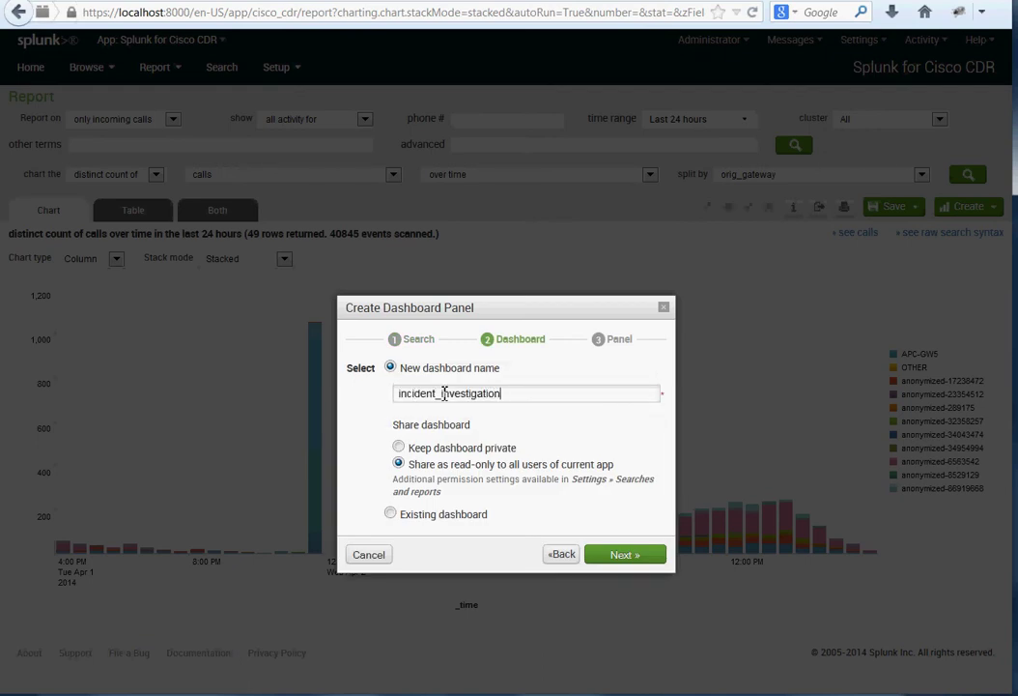
left_click(629, 559)
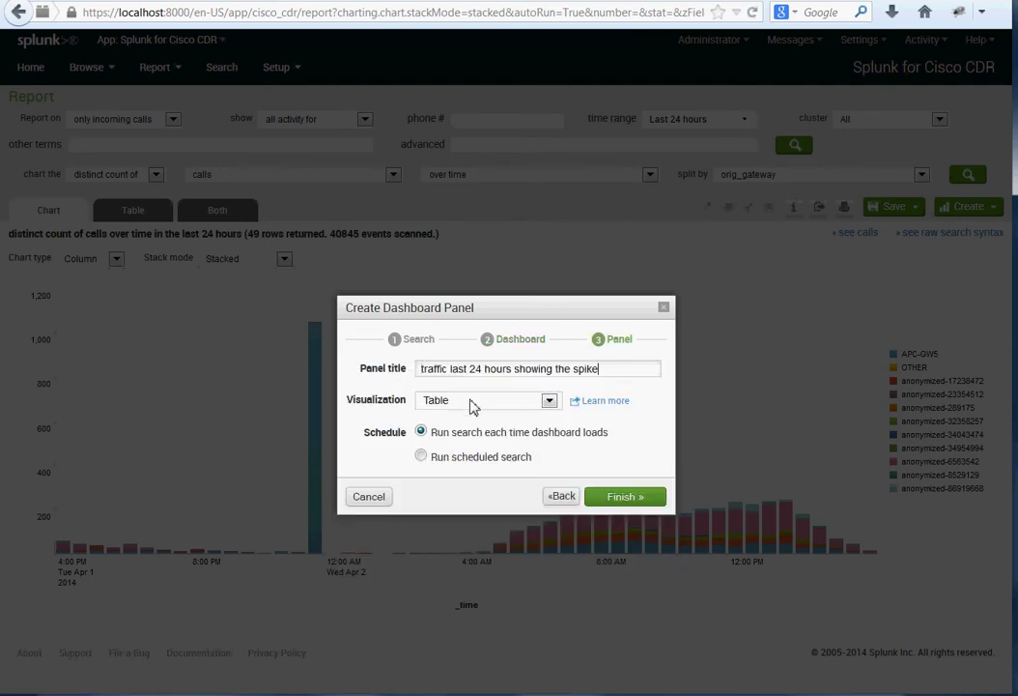
left_click(530, 404)
left_click(451, 469)
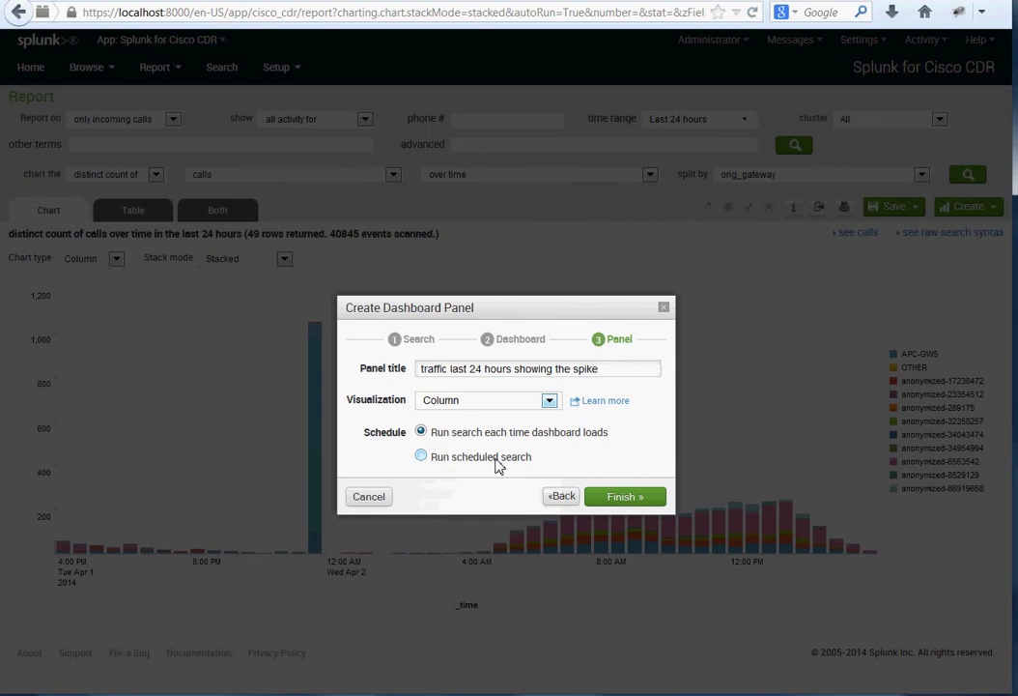
left_click(633, 503)
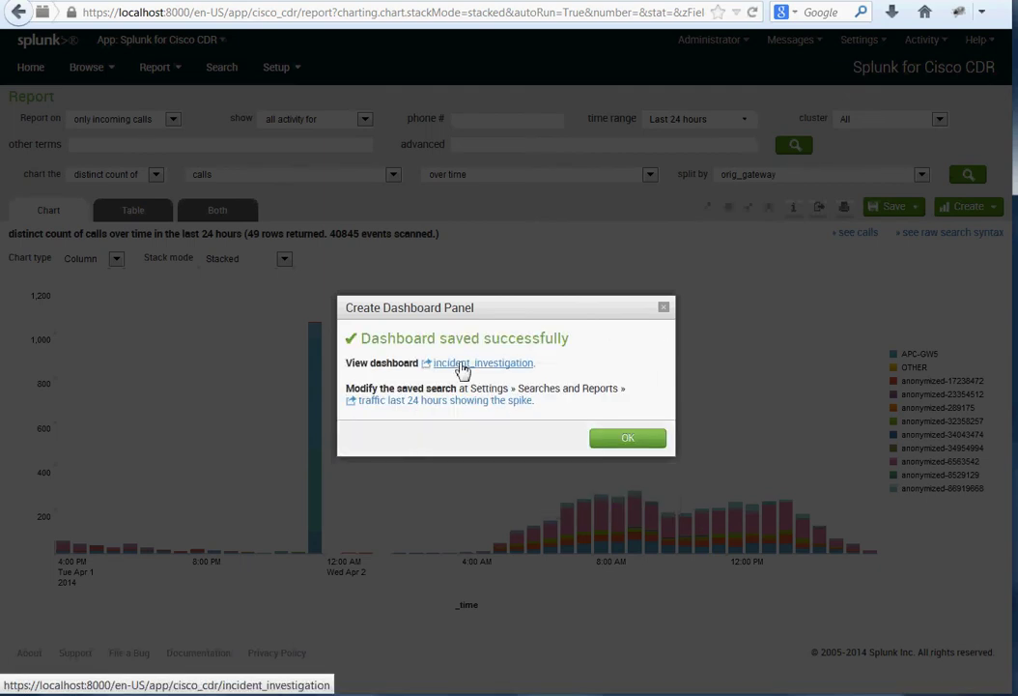
Set the incident_investigation spike panel's Stack Mode to stacked, then go back to the report
left_click(462, 365)
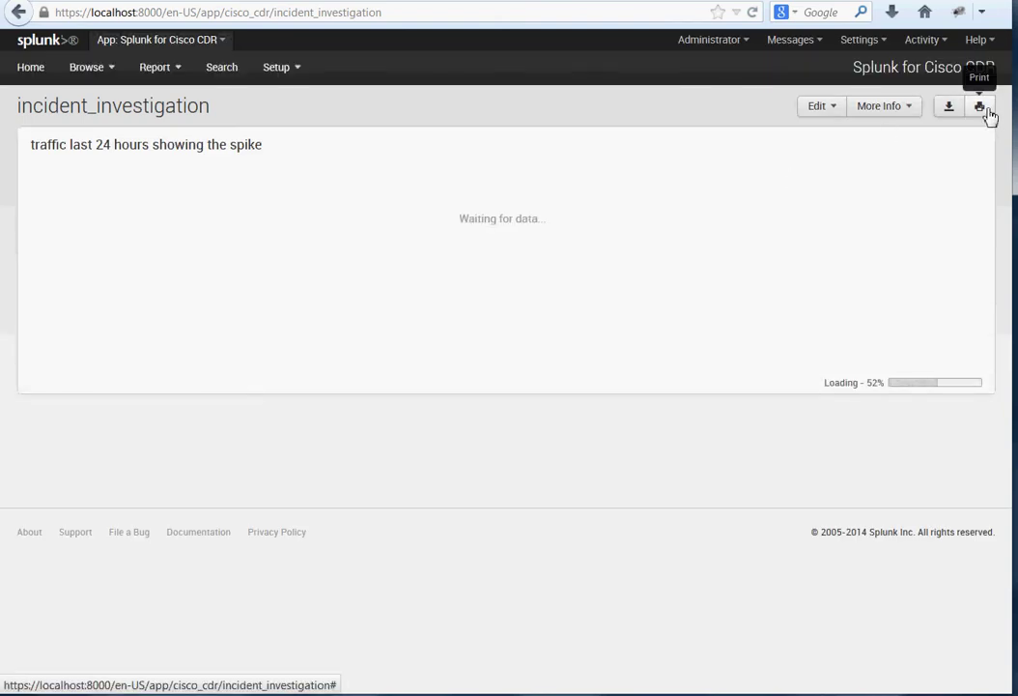
left_click(817, 105)
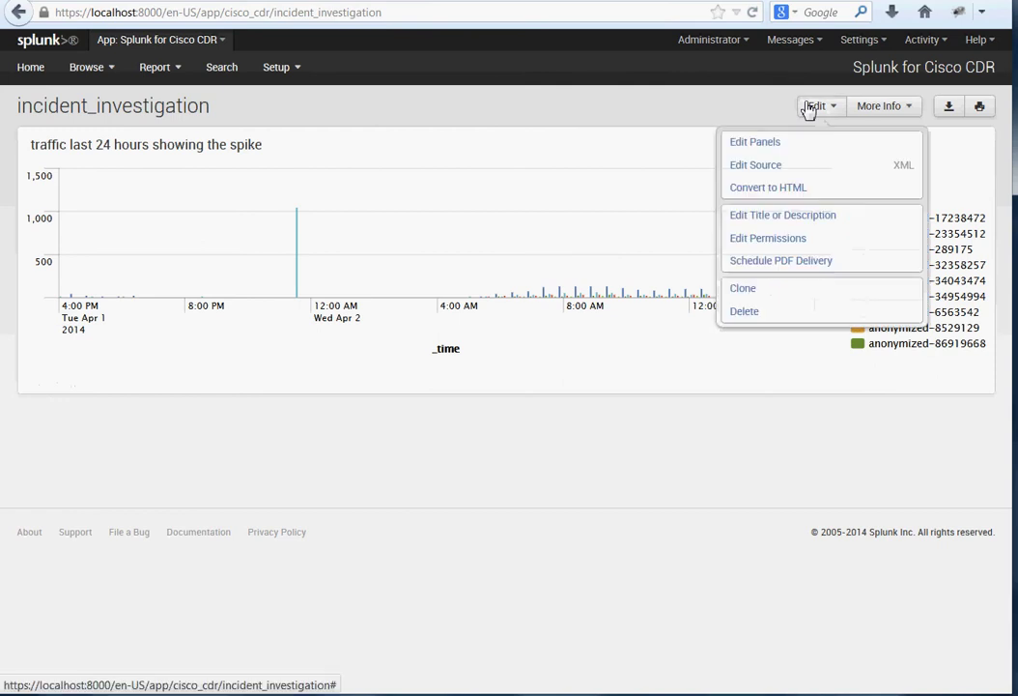
left_click(756, 144)
left_click(975, 180)
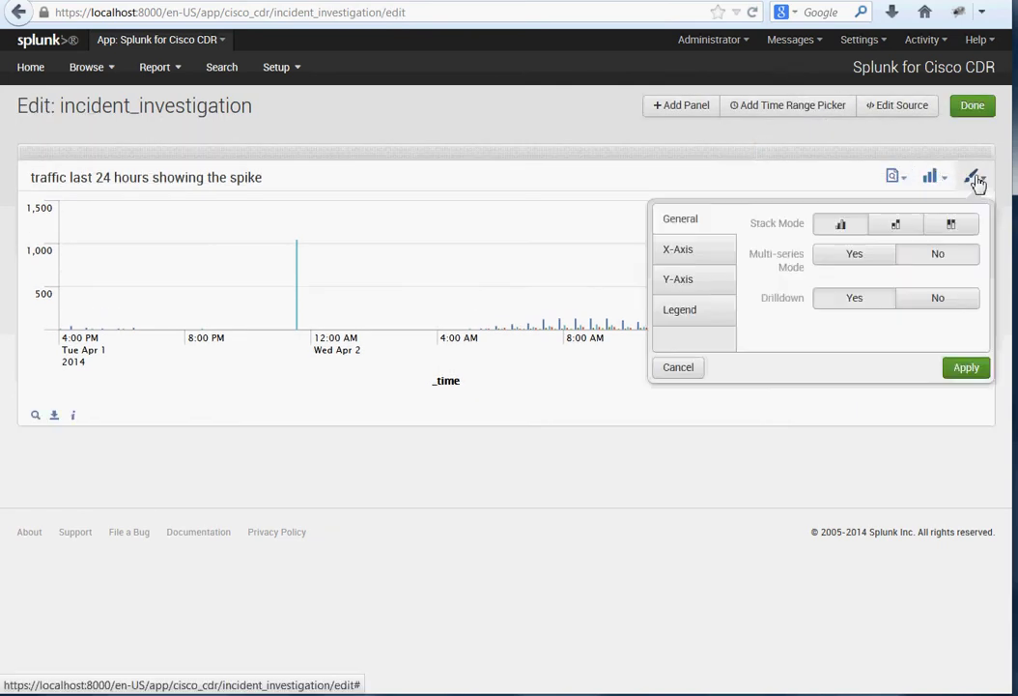
left_click(898, 227)
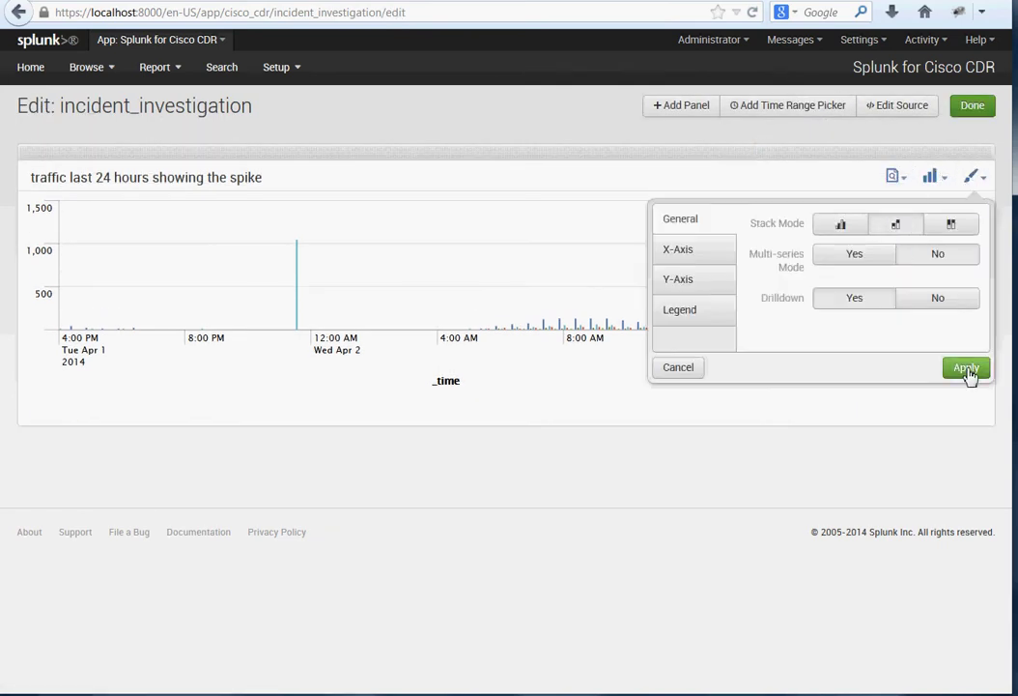
left_click(966, 368)
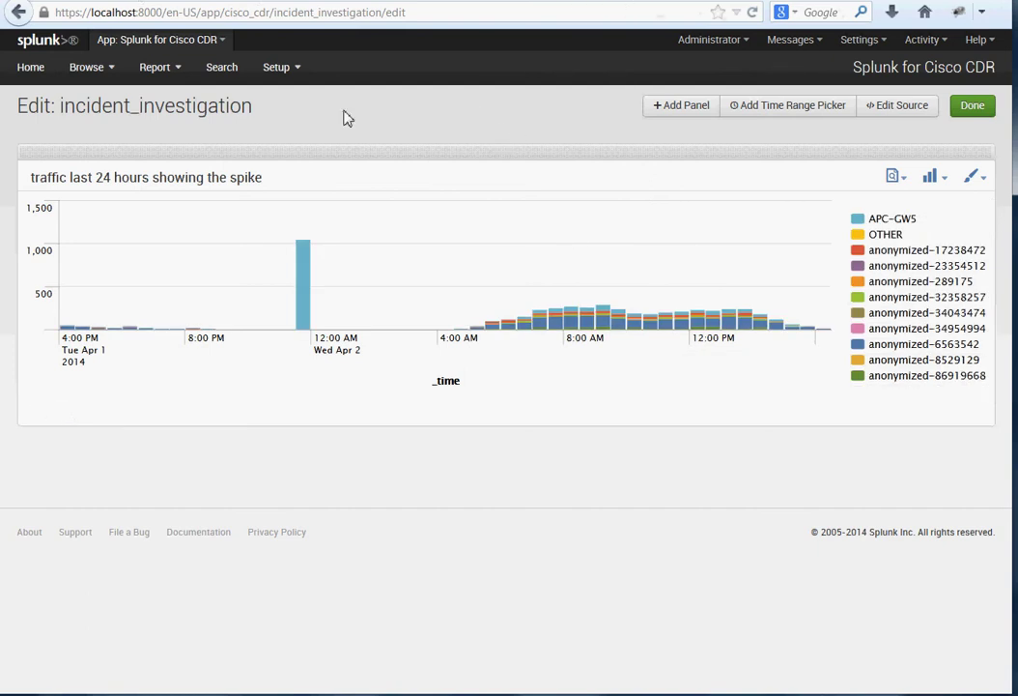
left_click(18, 13)
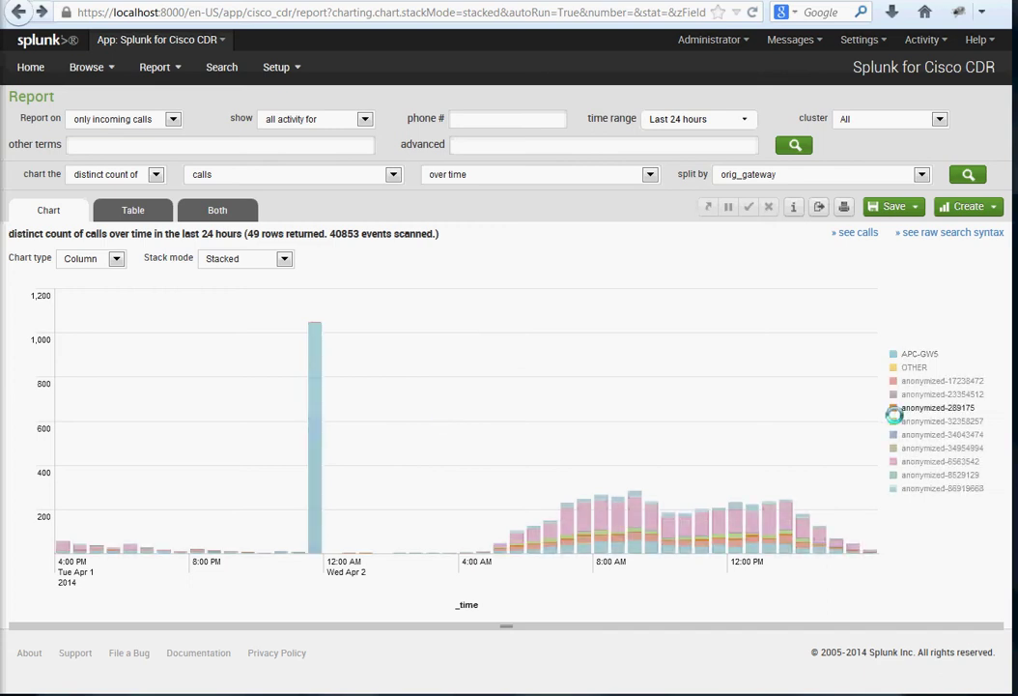
Read the APC-GW5 spike of 1046 calls at 11:30 PM on the stacked chart
mouse_move(314, 440)
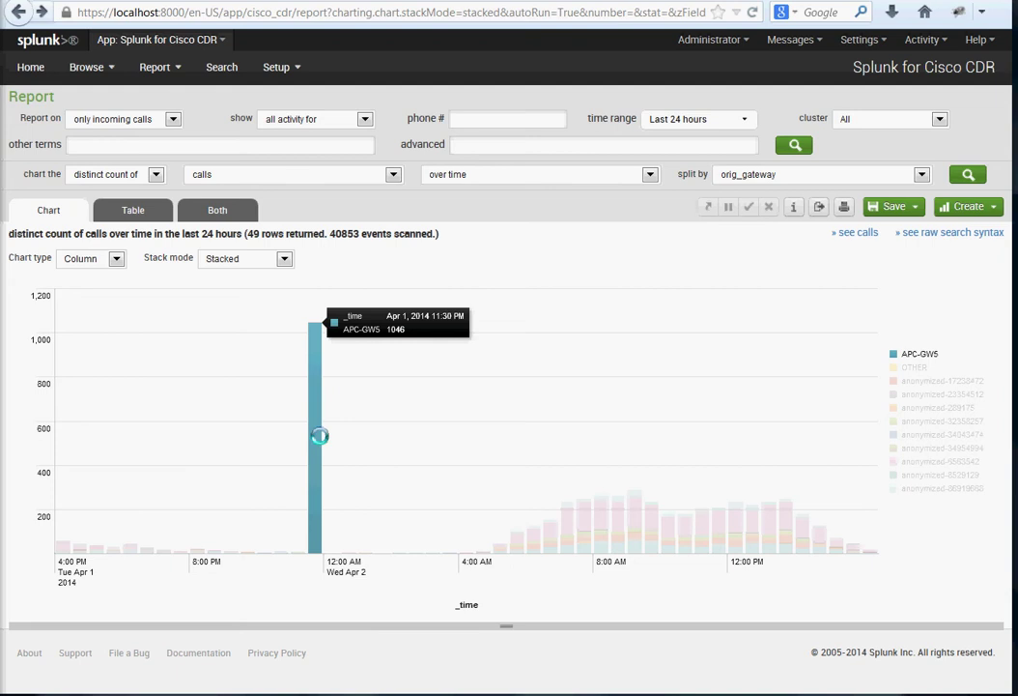
Drill into the APC-GW5 11:30 PM spike, then highlight and clear the summary's time range
left_click(320, 436)
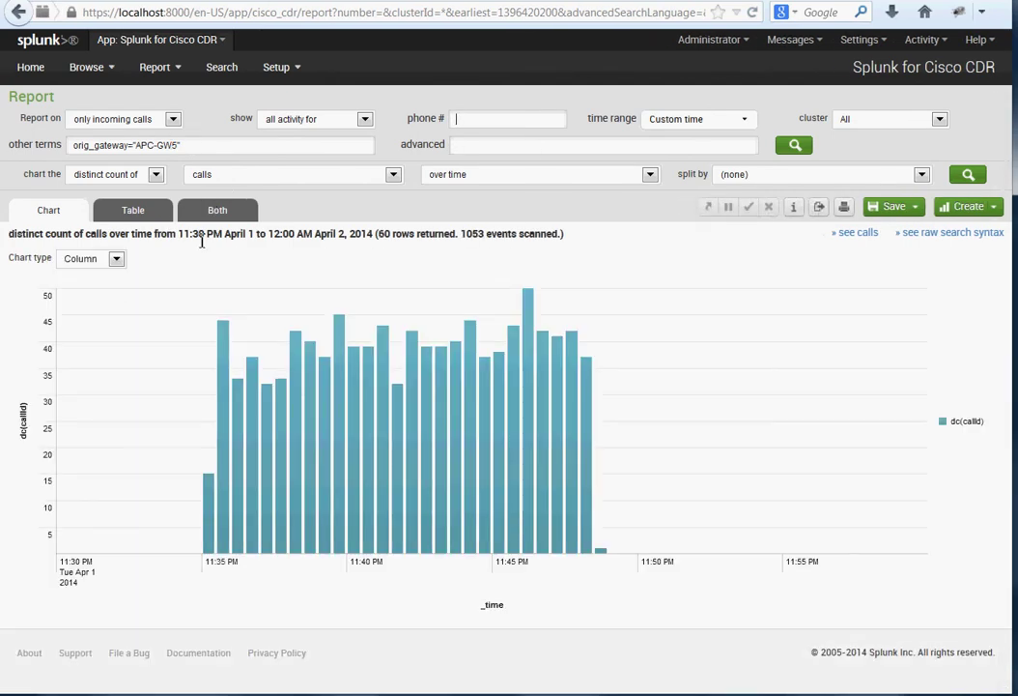
left_click_drag(178, 233, 315, 239)
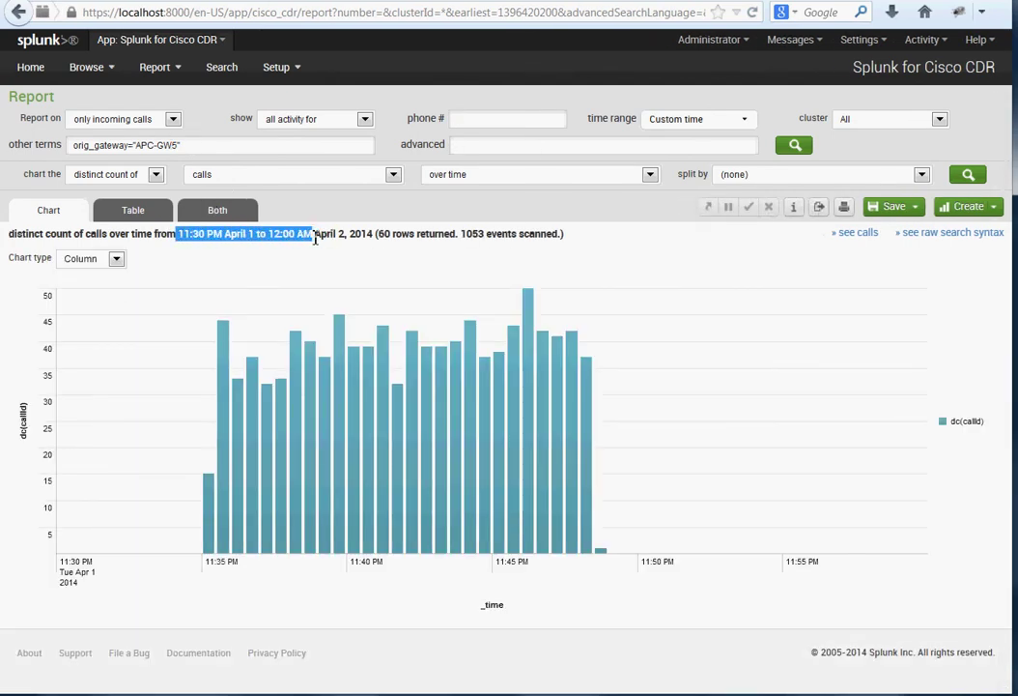
left_click(336, 237)
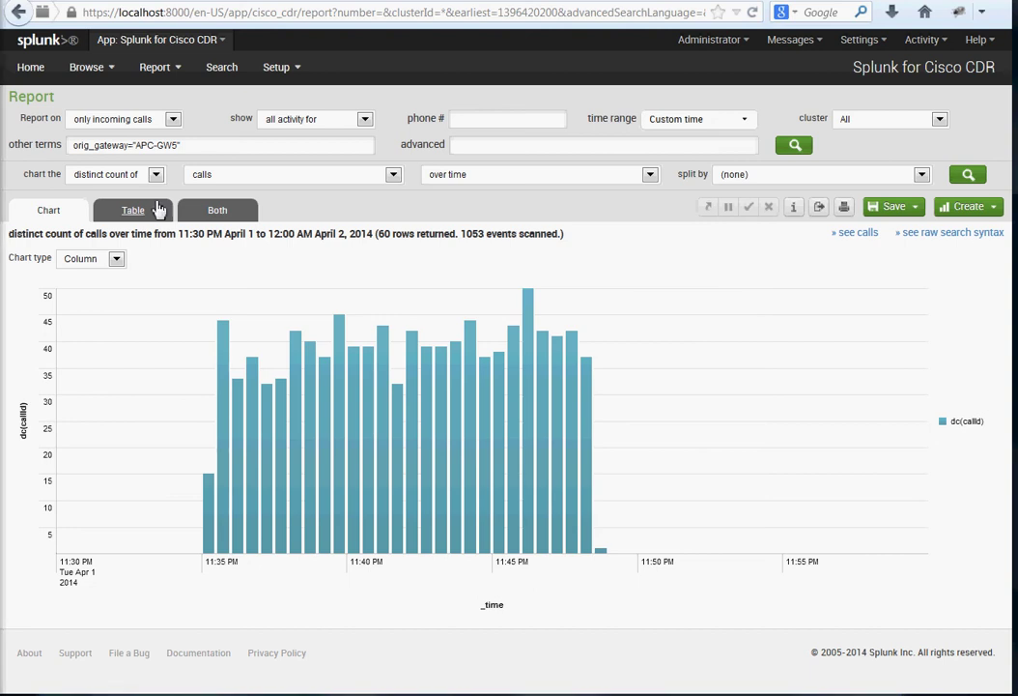
left_click(130, 175)
left_click(102, 204)
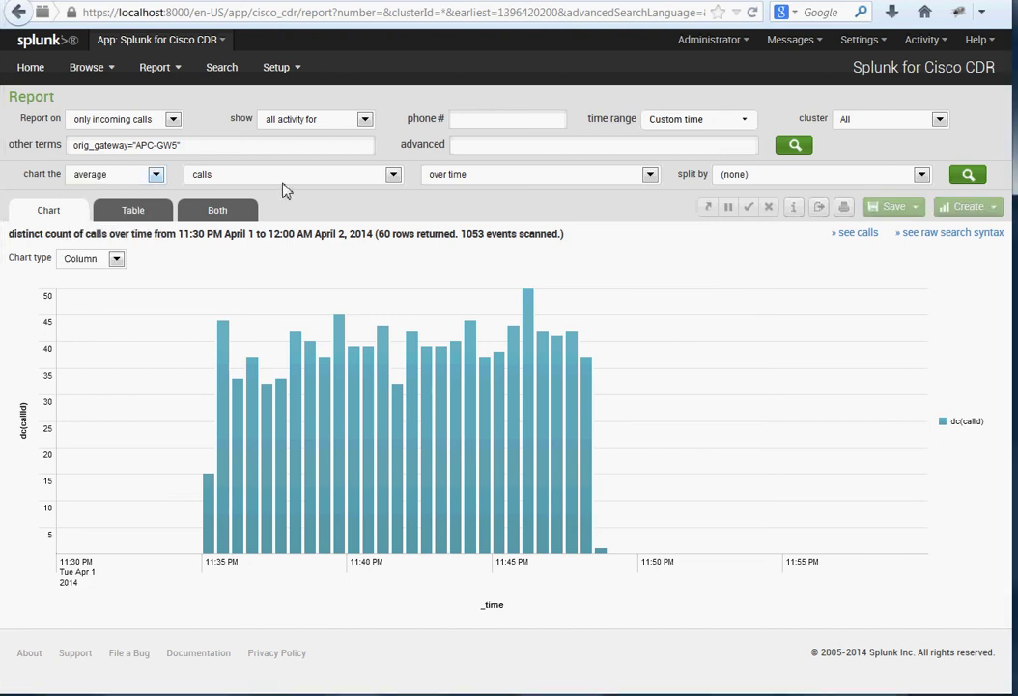
left_click(285, 178)
scroll(280, 296, "down", 4)
scroll(276, 297, "down", 5)
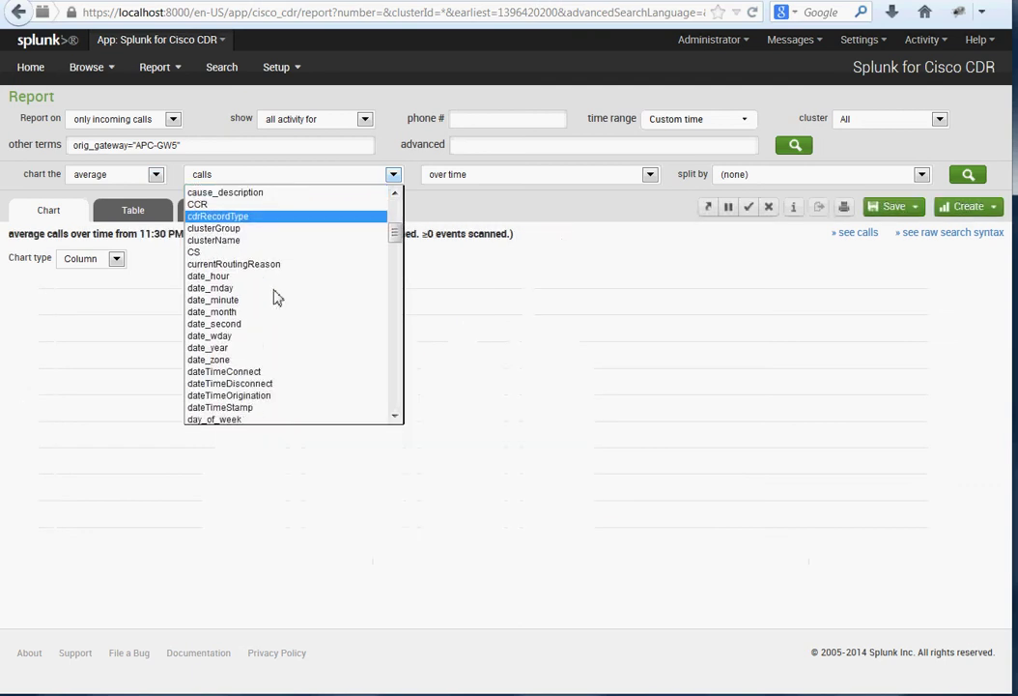
scroll(276, 297, "down", 8)
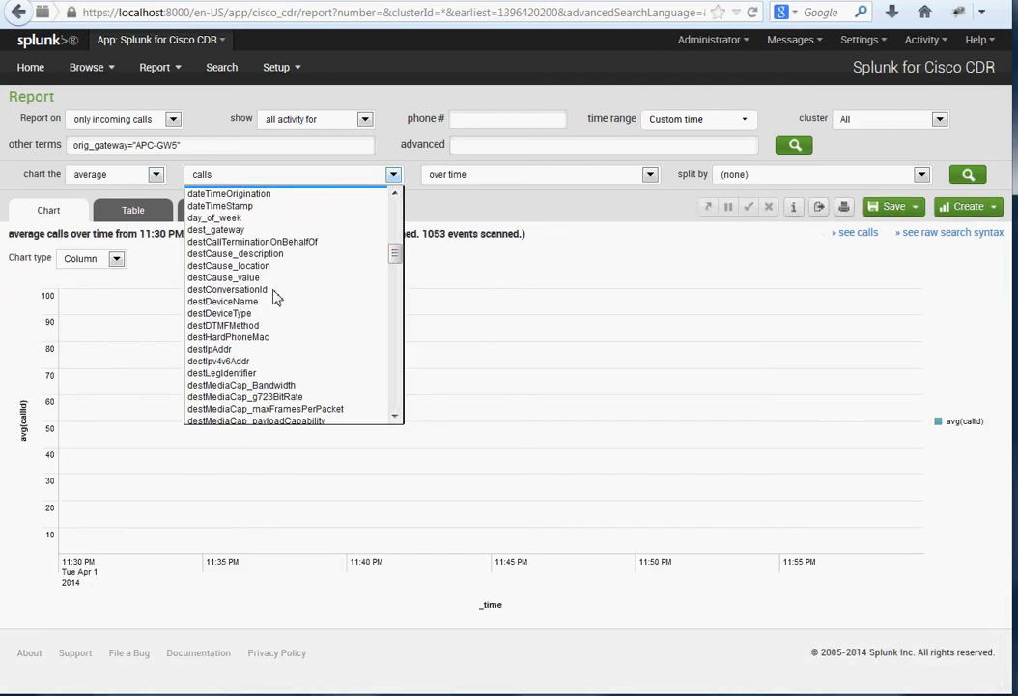
scroll(274, 300, "down", 4)
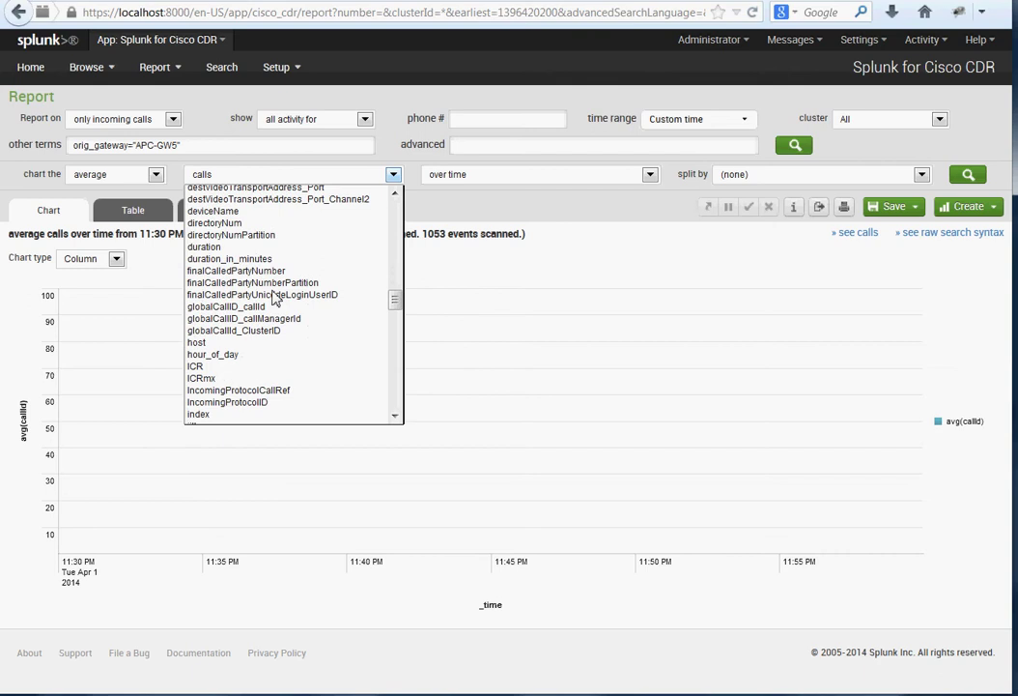
left_click(225, 250)
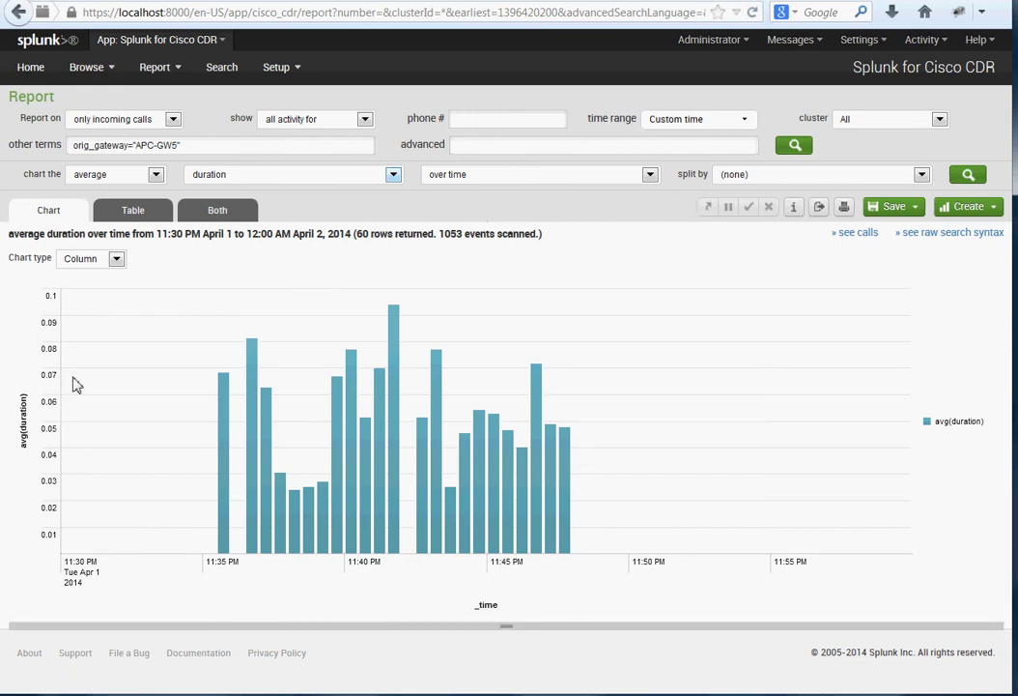
left_click(137, 175)
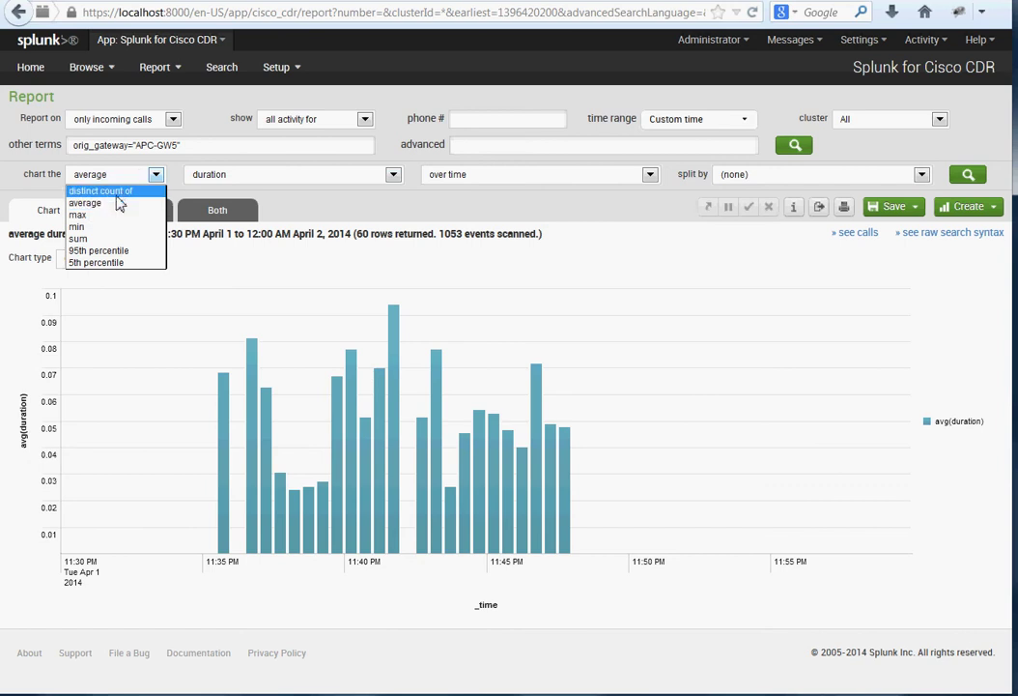
left_click(131, 192)
left_click(329, 177)
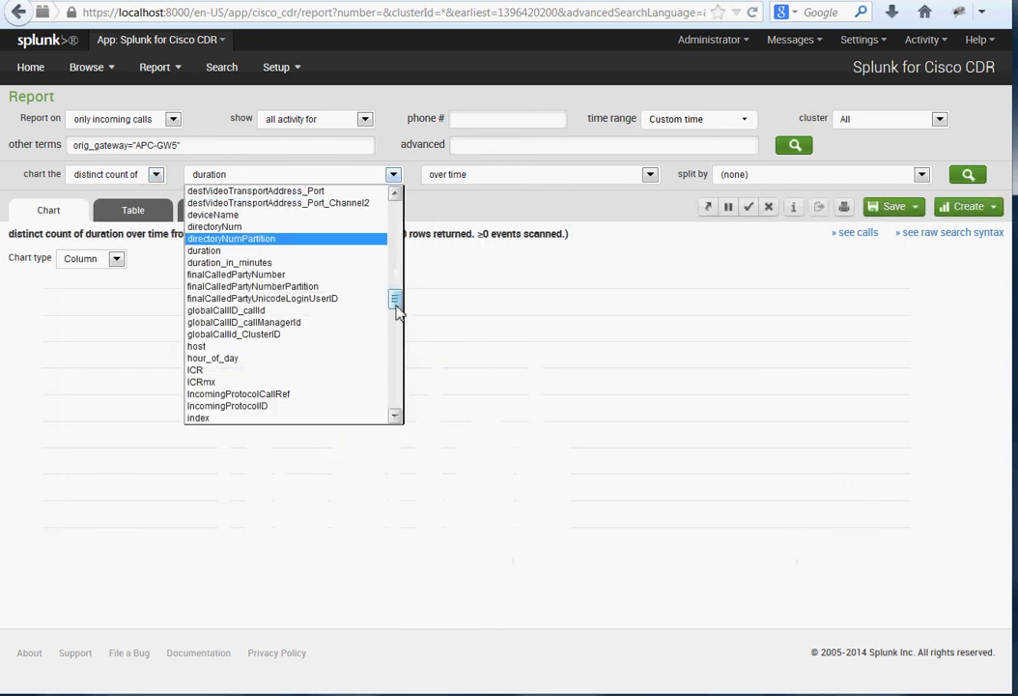
left_click_drag(398, 305, 395, 214)
left_click(219, 194)
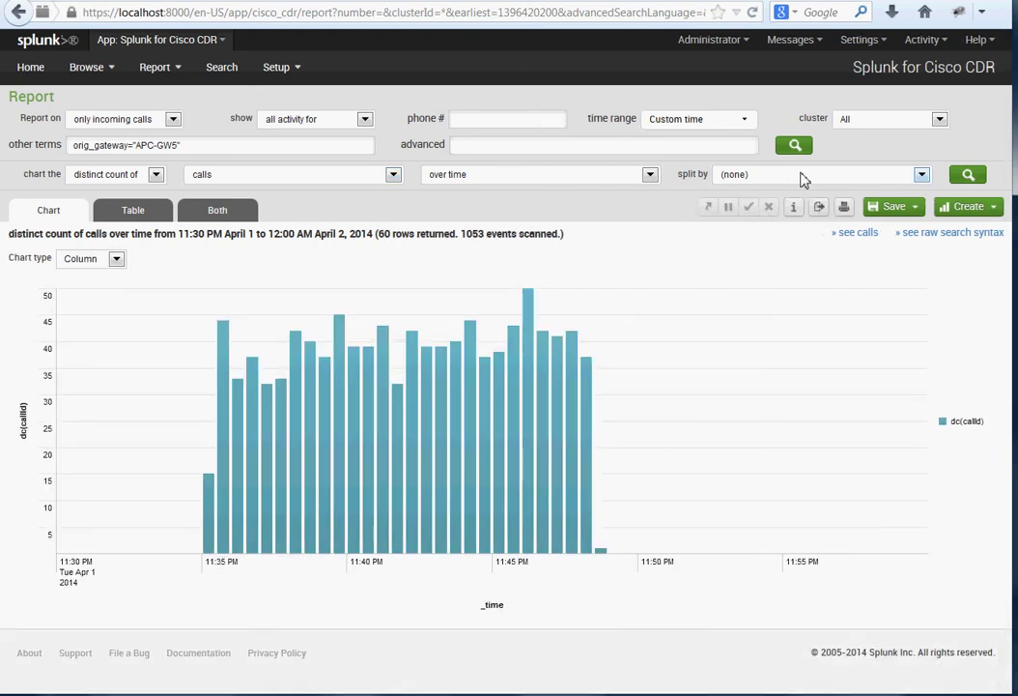
left_click(802, 179)
scroll(924, 227, "down", 5)
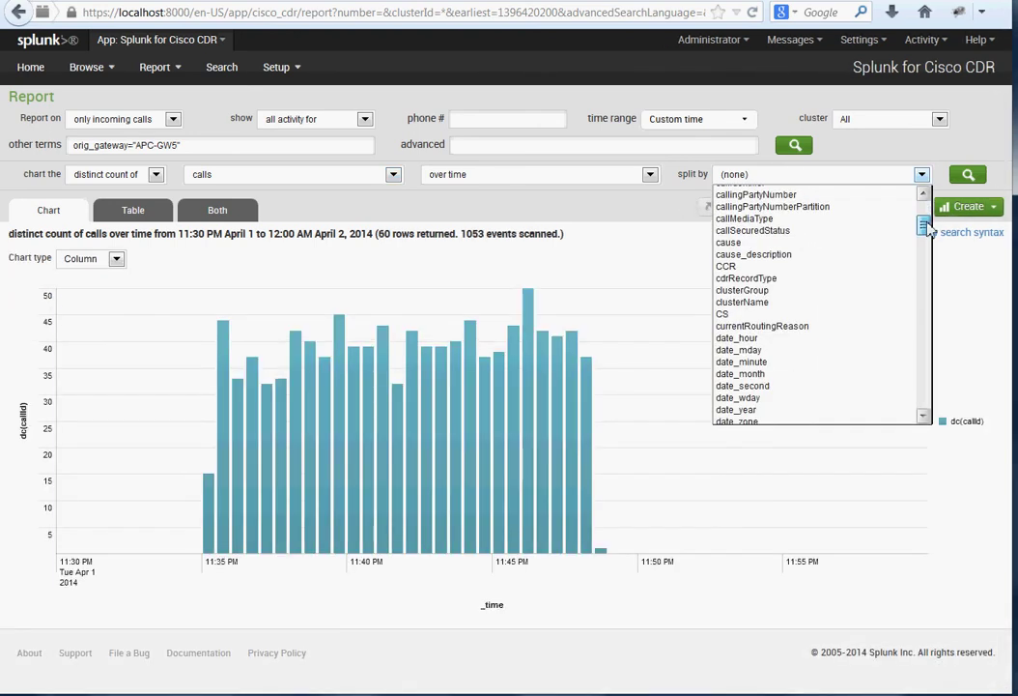
mouse_move(924, 225)
left_mouse_down()
mouse_move(926, 352)
mouse_move(928, 221)
left_mouse_up()
left_click(455, 202)
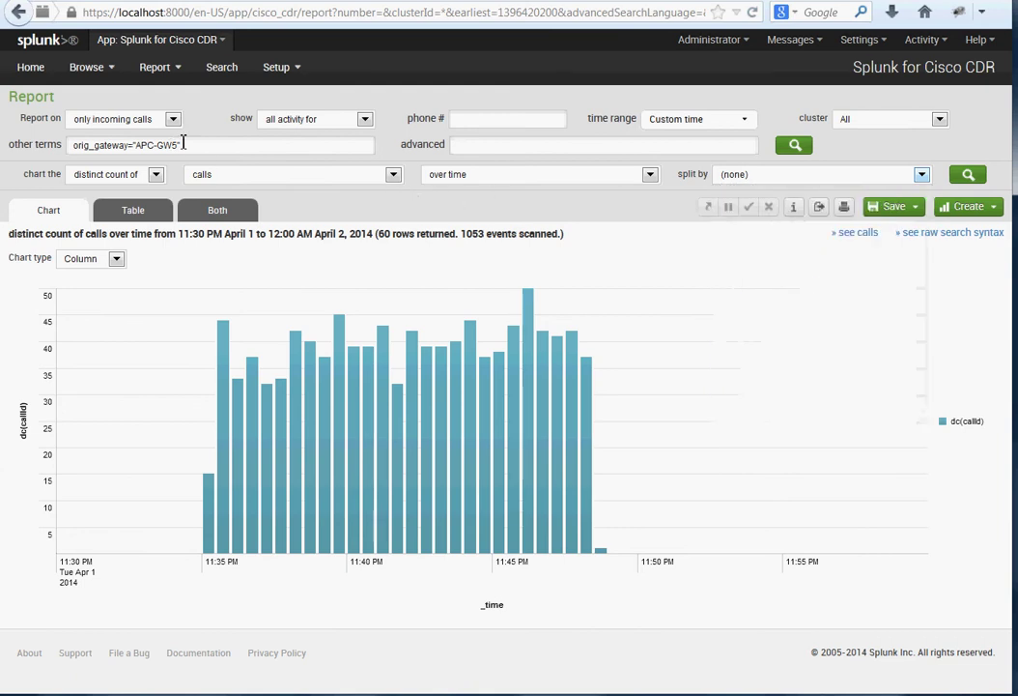
left_click(859, 176)
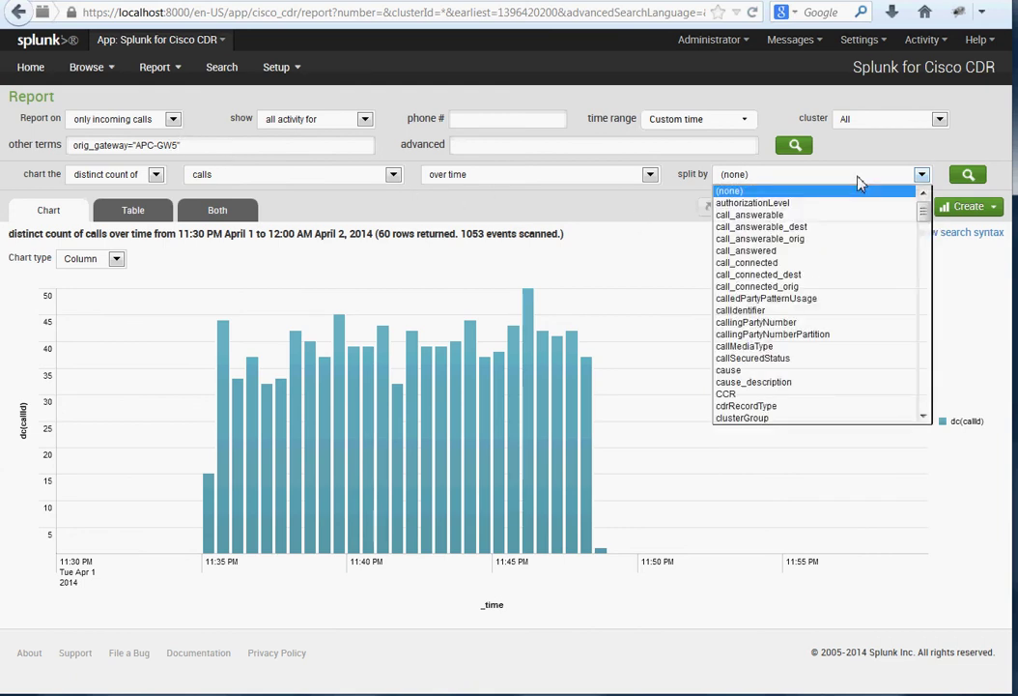
Split the APC-GW5 call counts by duration and stack the 0 and 1 columns
left_click_drag(926, 196, 925, 237)
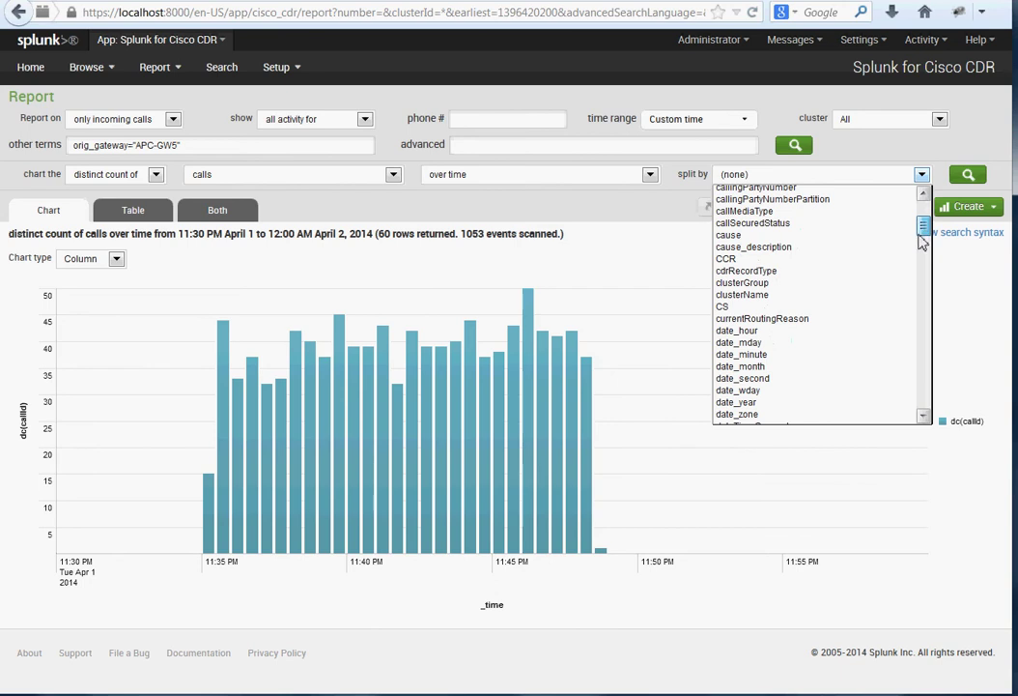
scroll(841, 320, "down", 10)
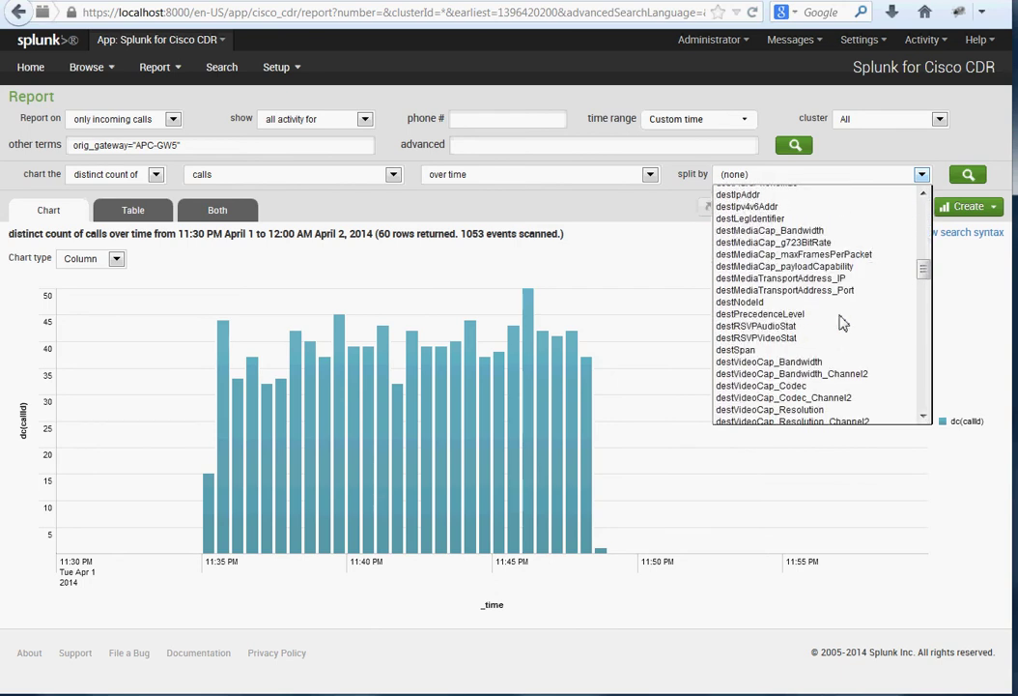
scroll(841, 320, "down", 8)
scroll(840, 321, "up", 3)
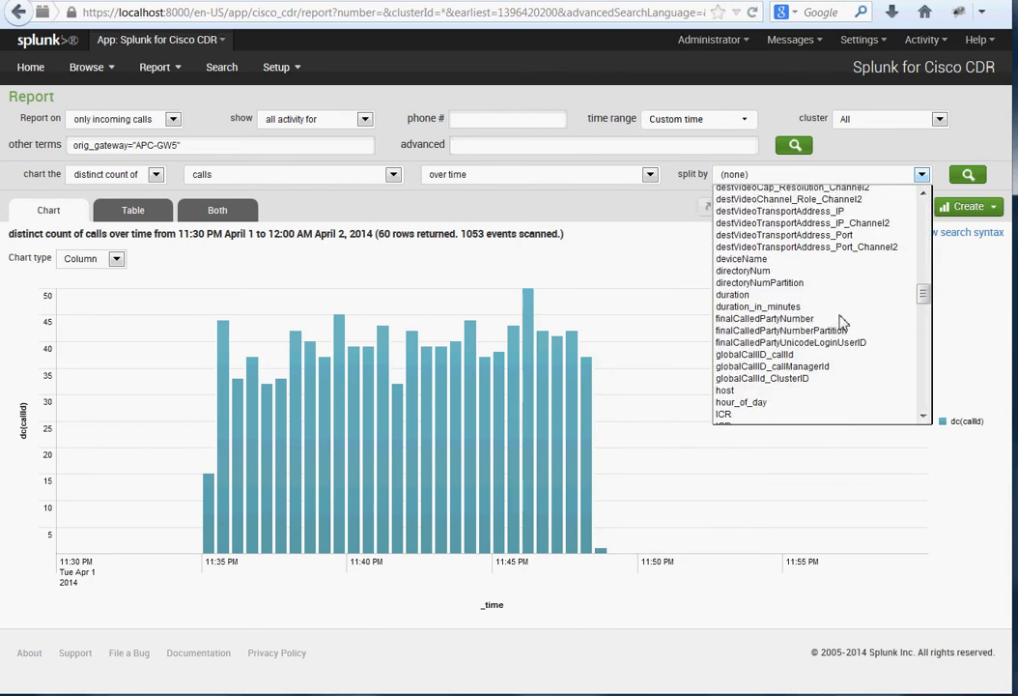
left_click(726, 294)
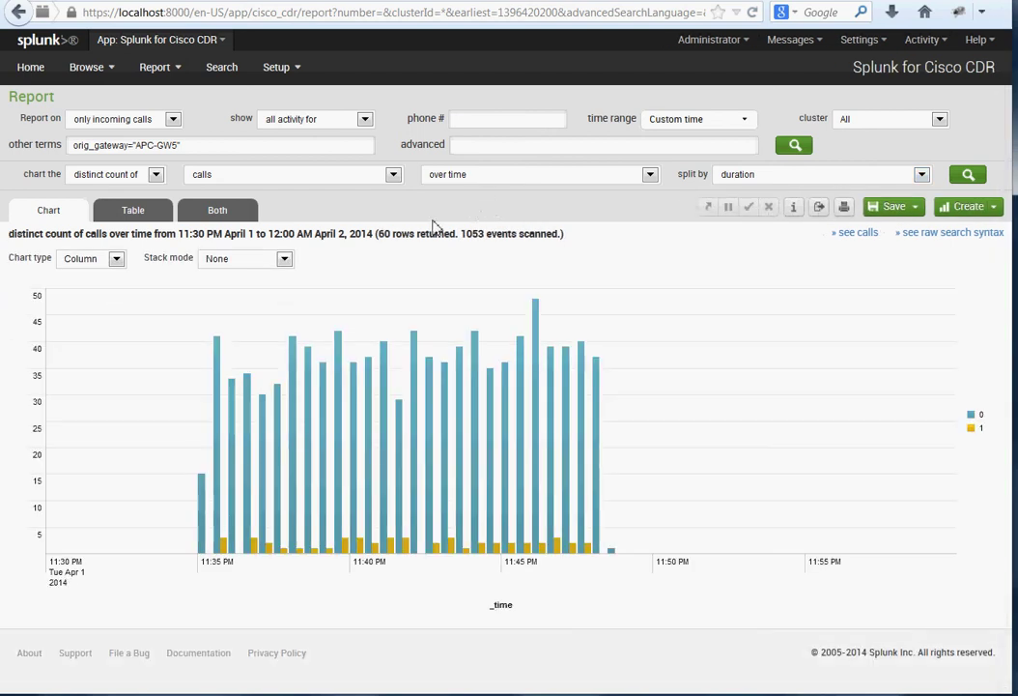
left_click(223, 259)
left_click(237, 287)
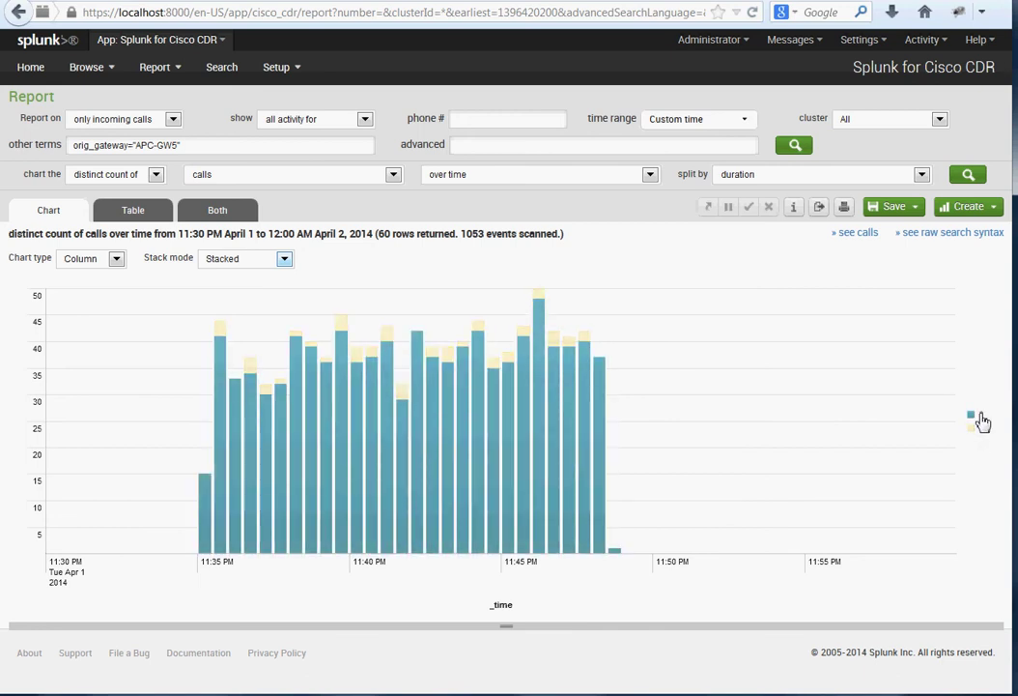
Save the report as a table panel 'low durations on these calls' on incident_investigation
left_click(971, 206)
left_click(939, 239)
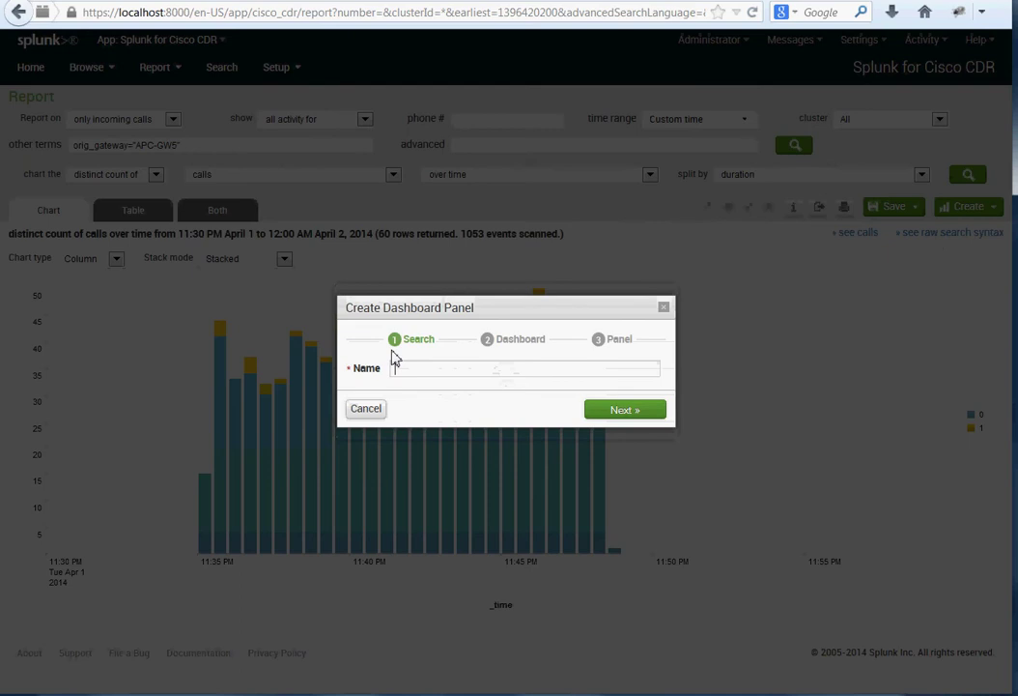
left_click(465, 369)
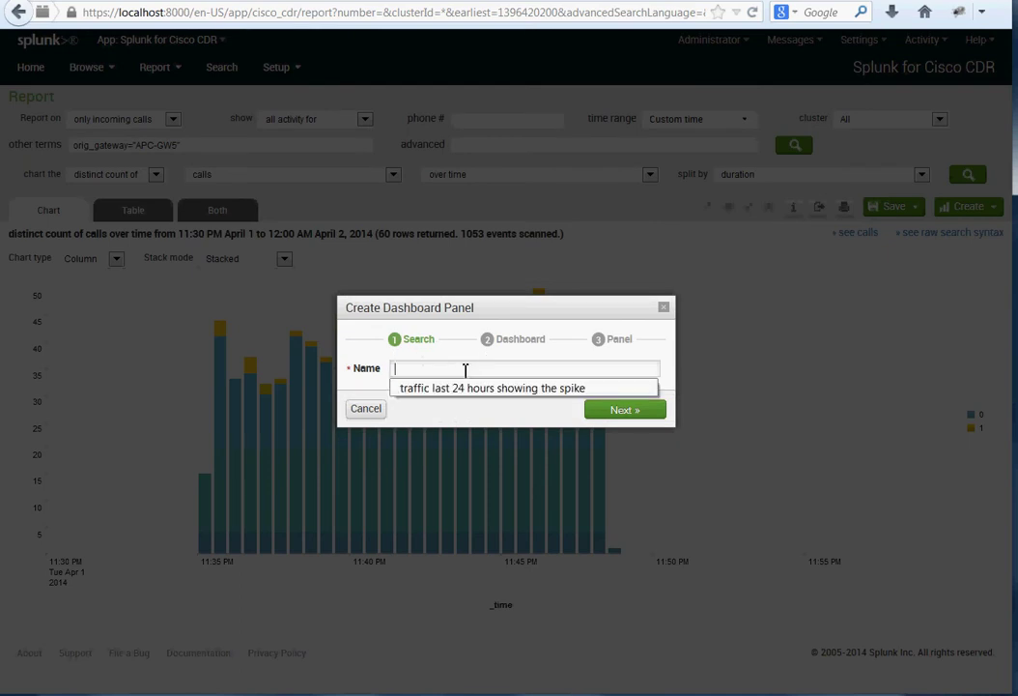
type("low")
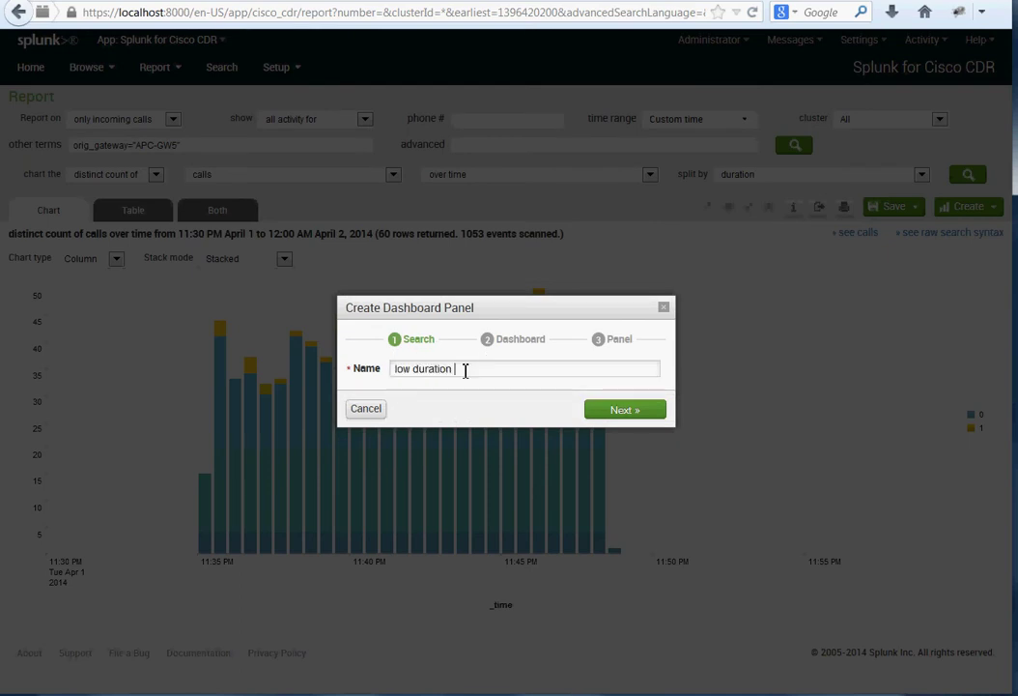
type(" durations on these calls")
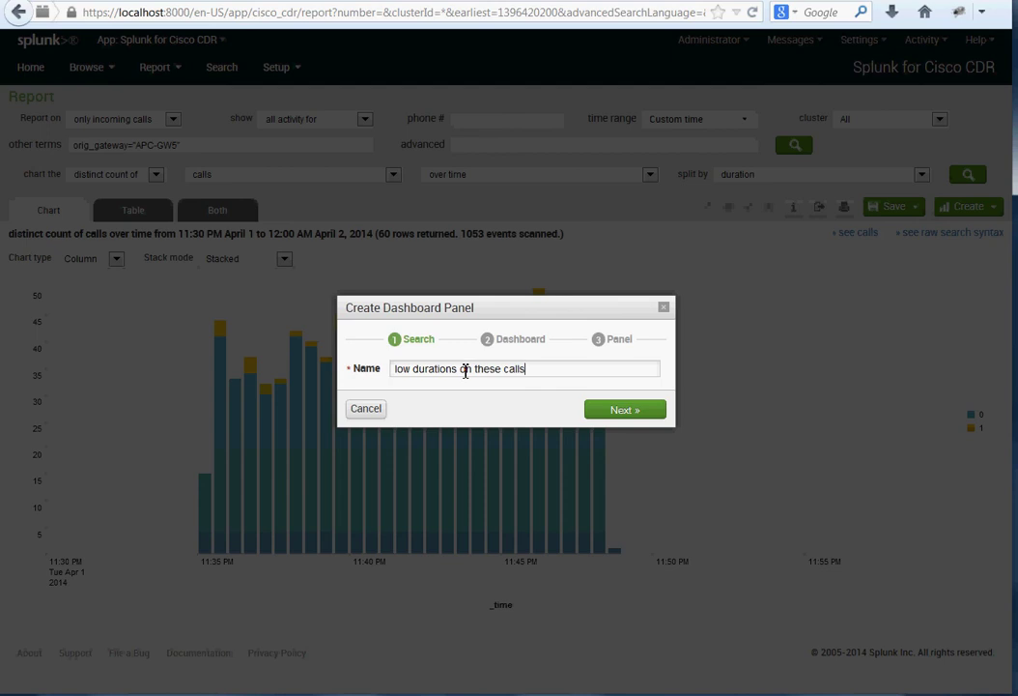
left_click(625, 411)
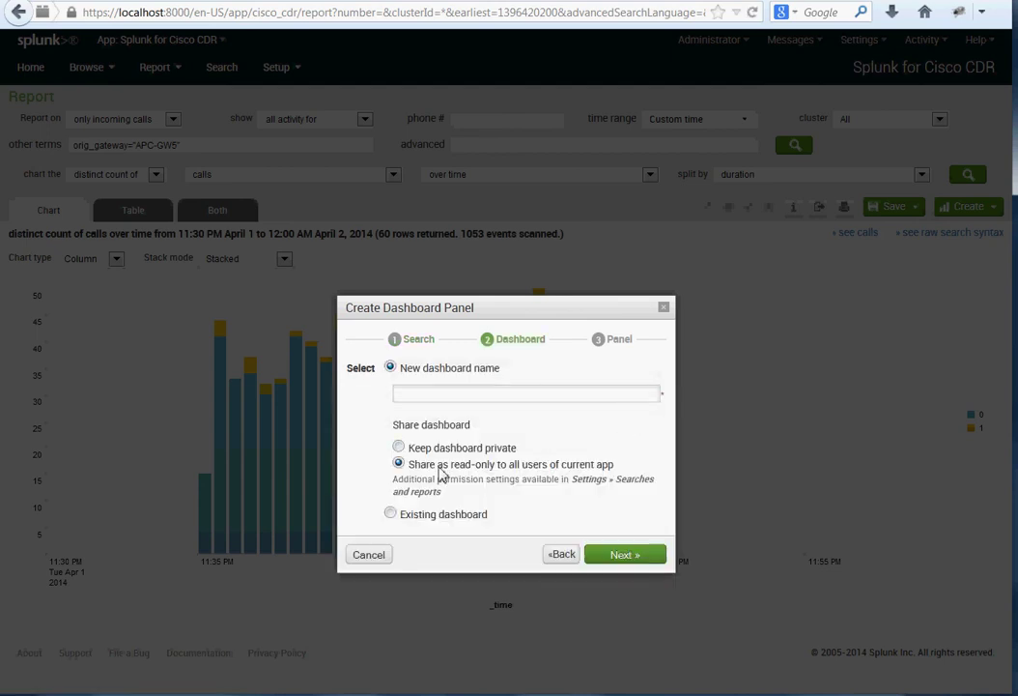
left_click(431, 515)
left_click(501, 420)
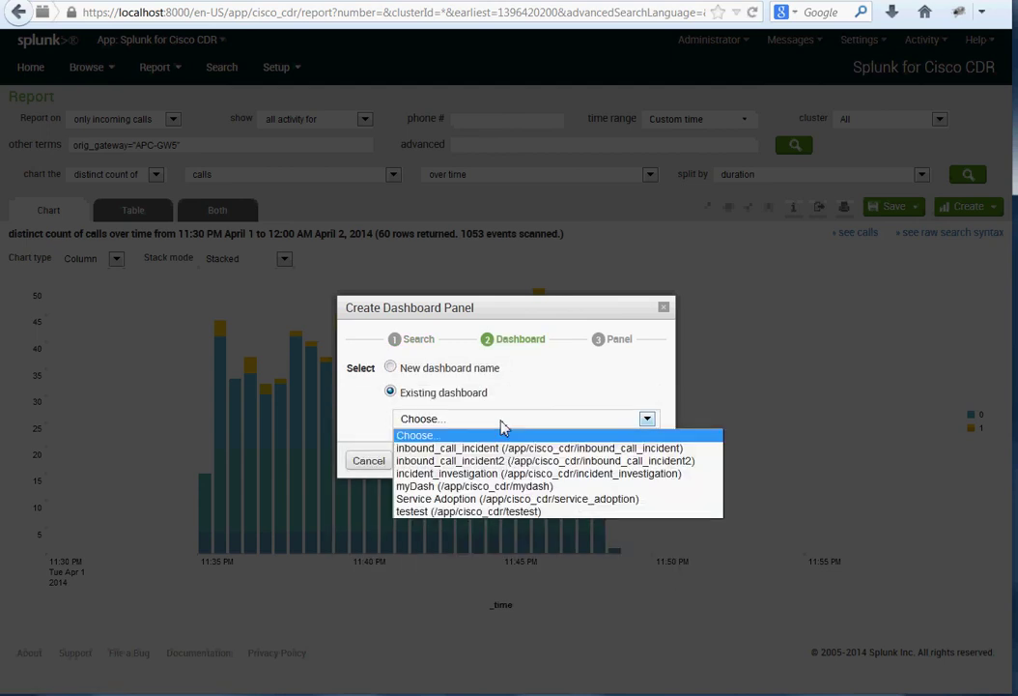
left_click(491, 474)
left_click(624, 463)
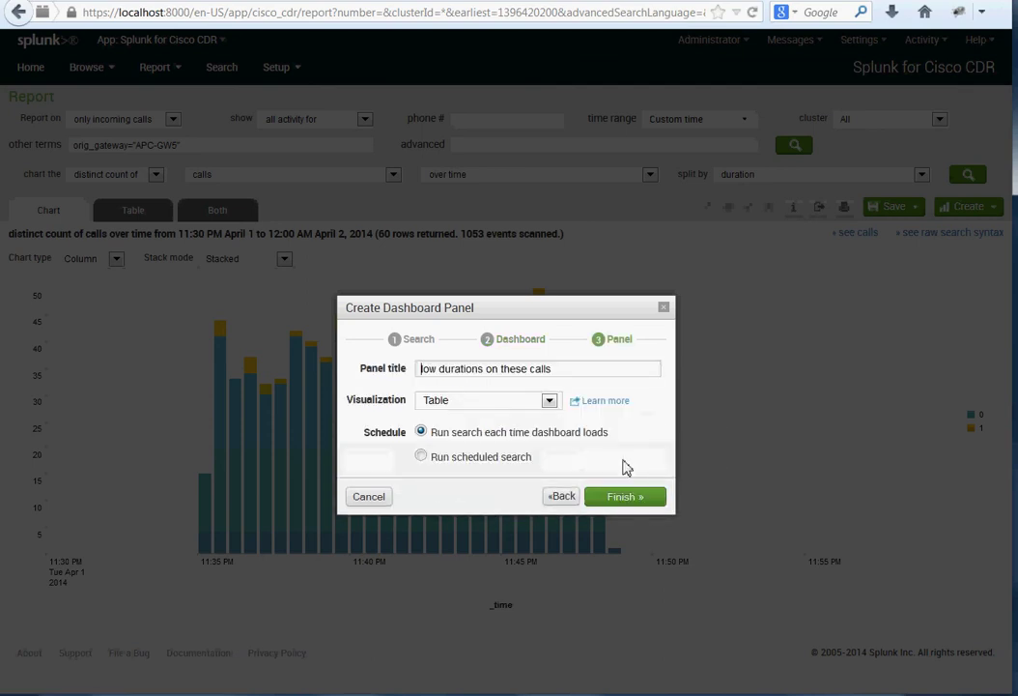
left_click(645, 501)
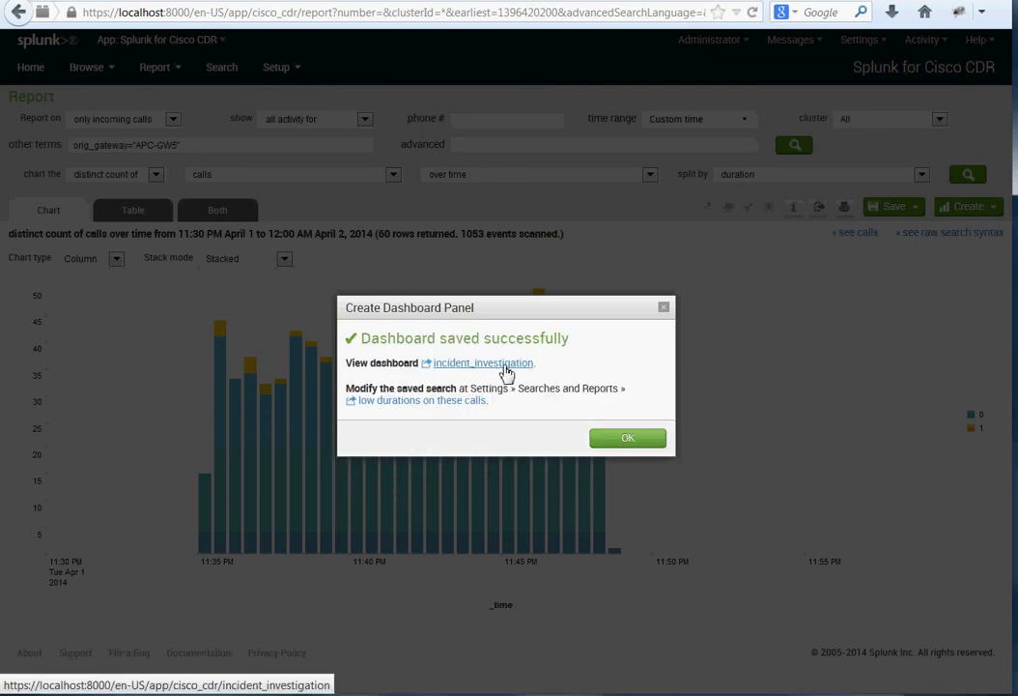
View the incident_investigation dashboard with the spike chart and new table panel
left_click(504, 364)
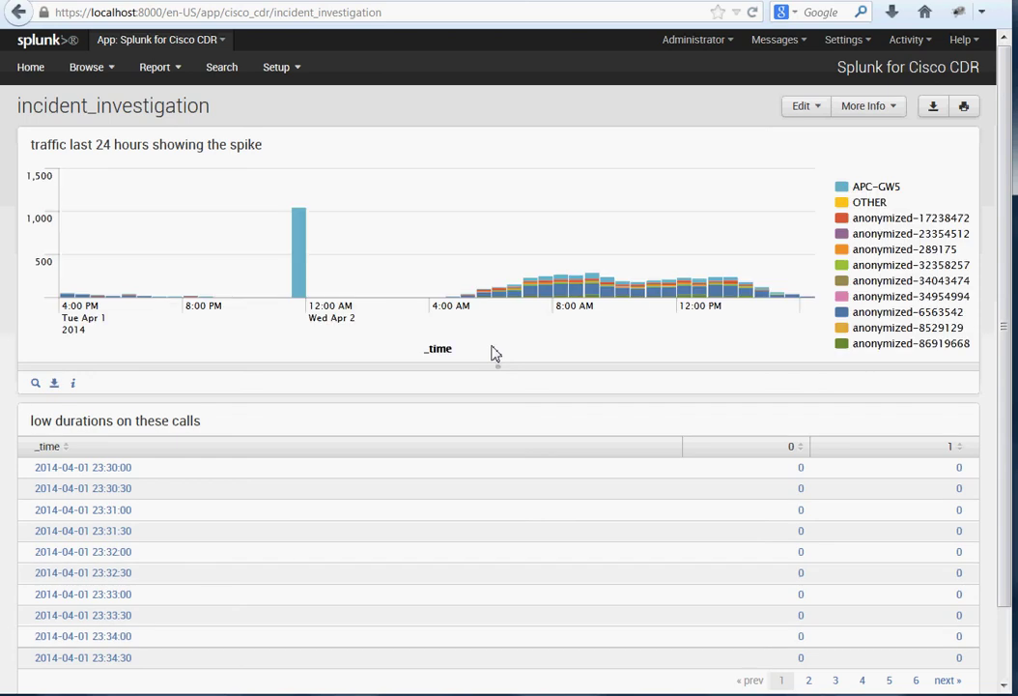
scroll(490, 352, "down", 2)
scroll(491, 353, "up", 2)
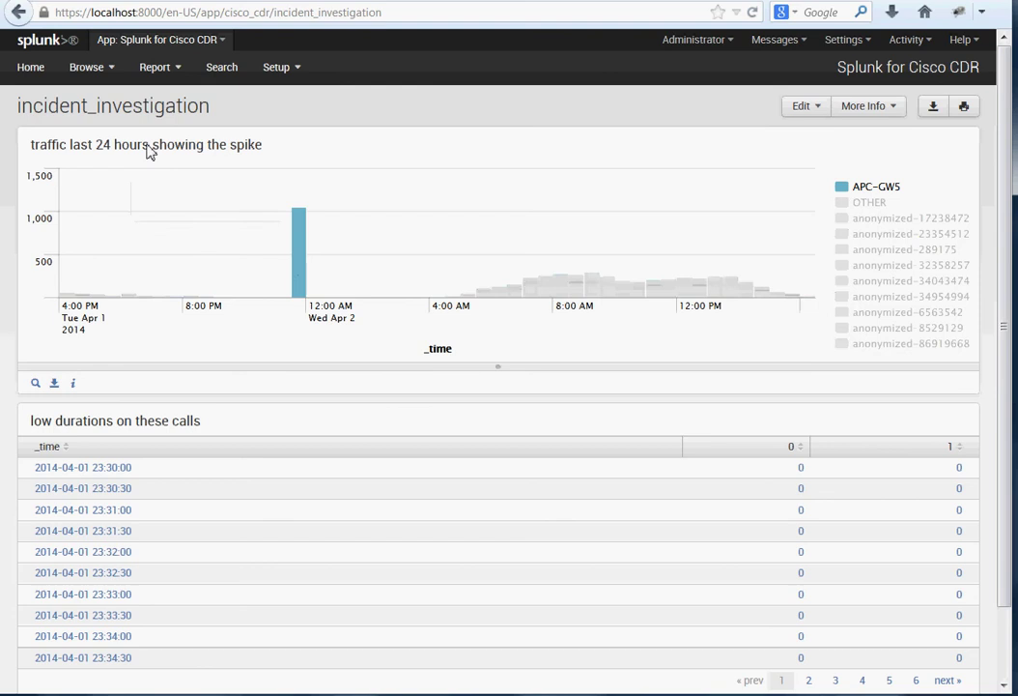
From the home page fields table, run the total inbound and outbound call durations report
left_click(36, 68)
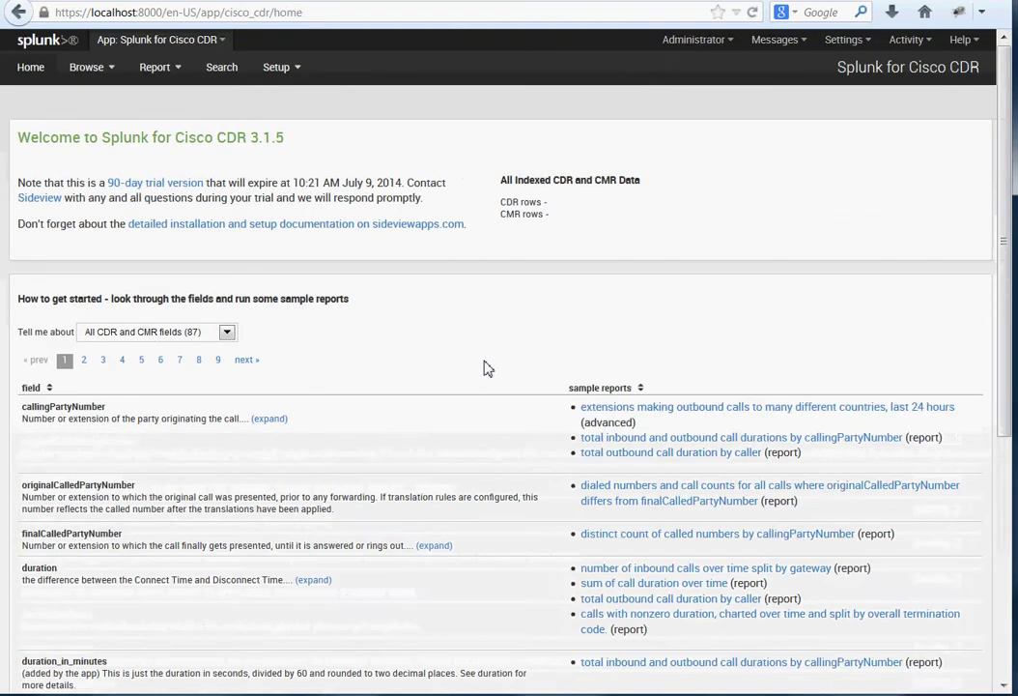
scroll(484, 369, "down", 4)
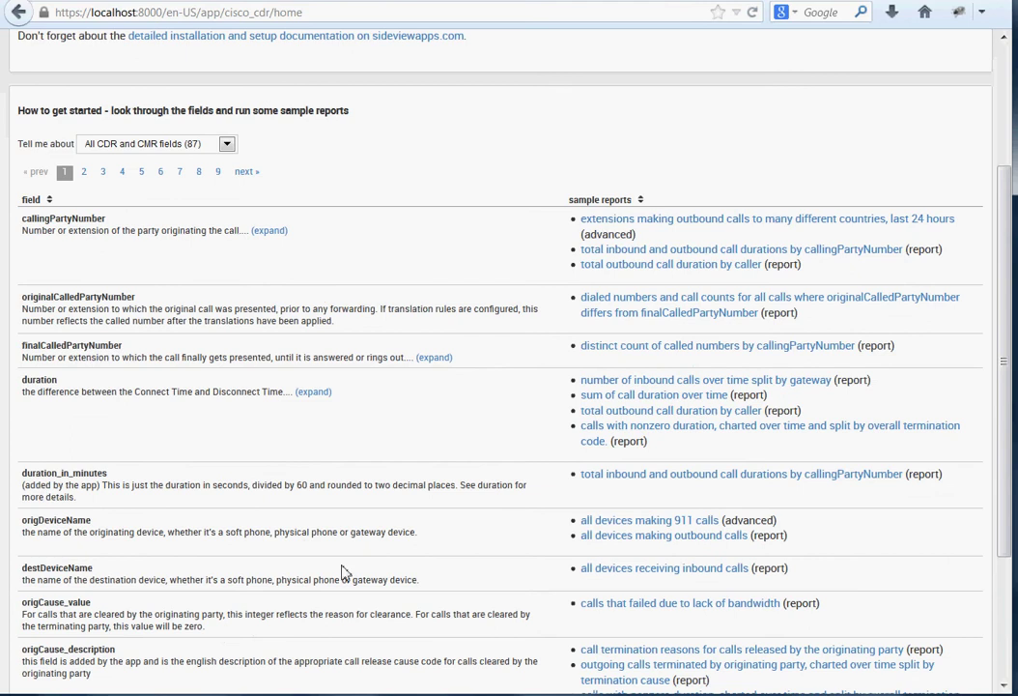
left_click(212, 147)
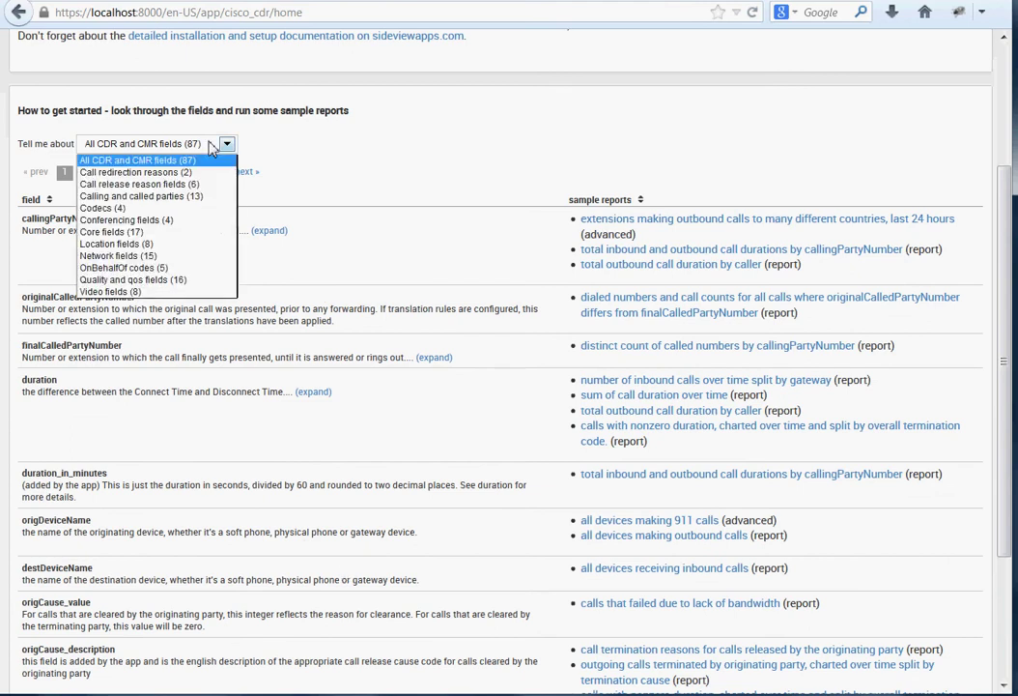
left_click(211, 148)
scroll(434, 377, "down", 4)
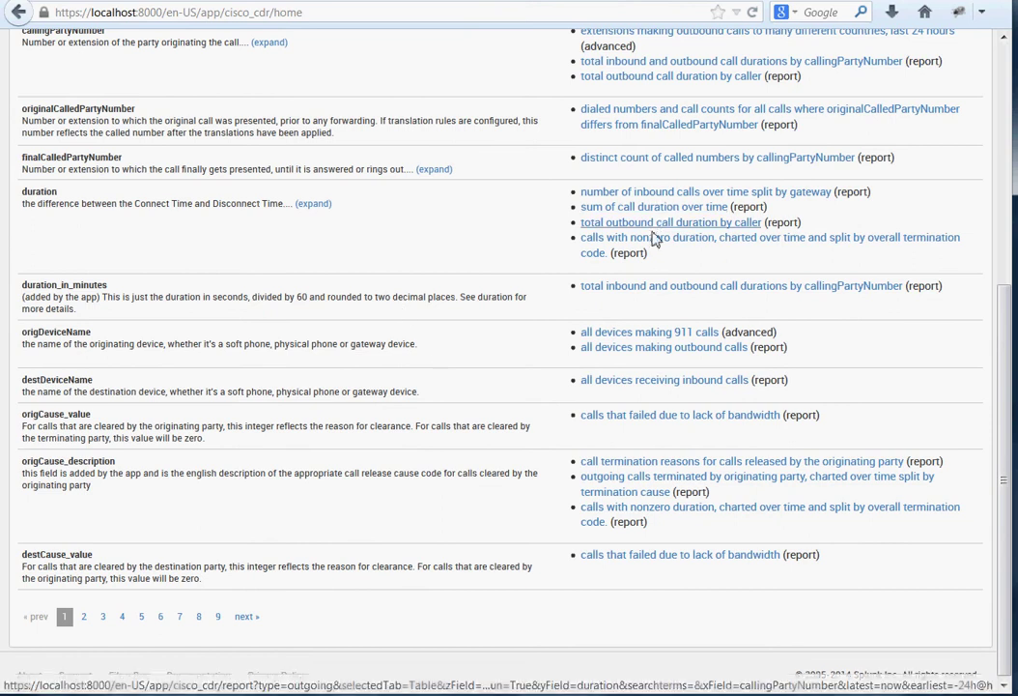
scroll(676, 293, "up", 2)
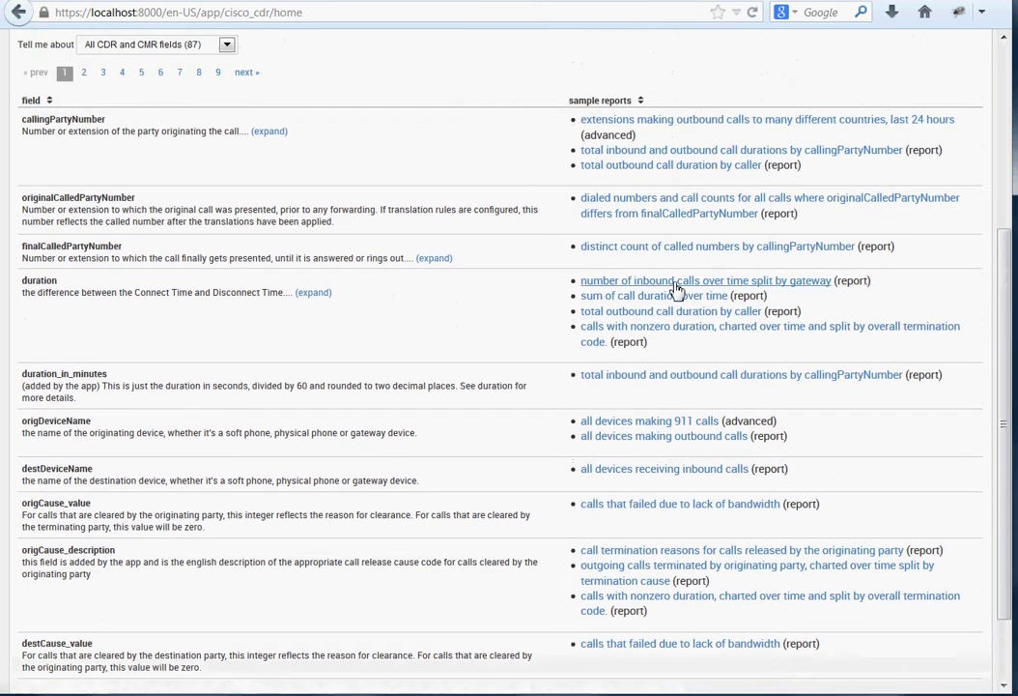
left_click(673, 160)
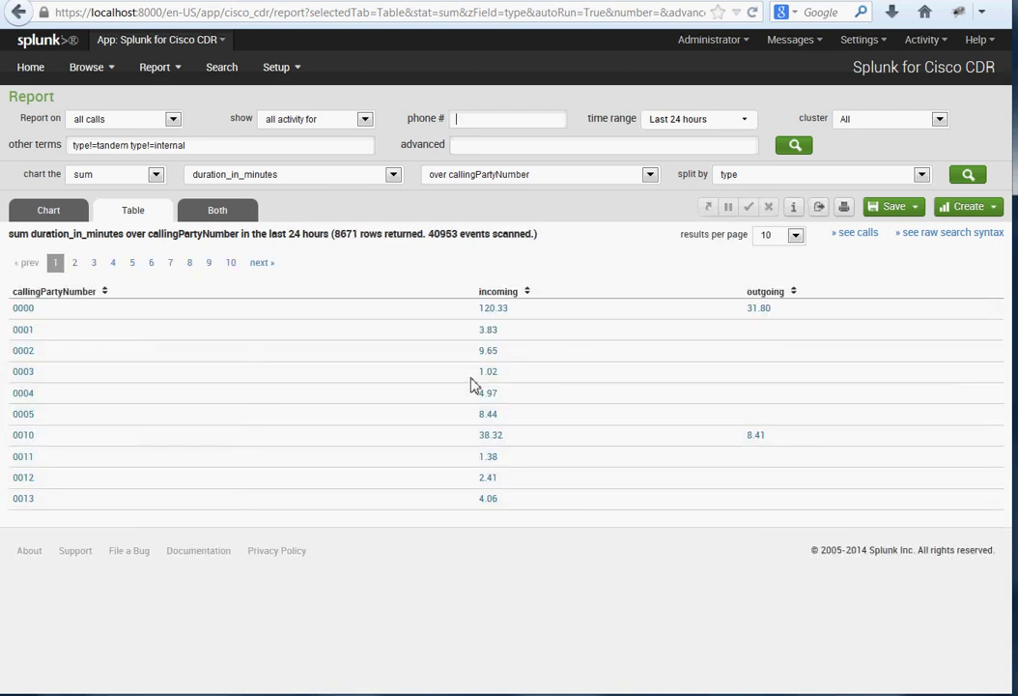
Drill into calling party 0004 and list its 28 individual calls
left_click(154, 394)
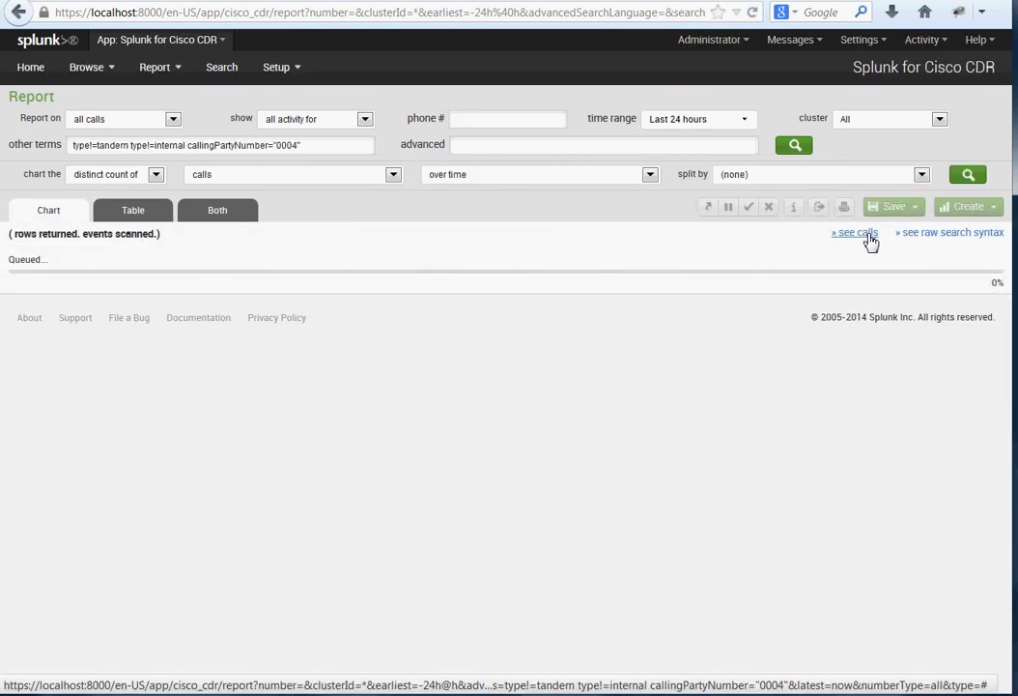
left_click(861, 235)
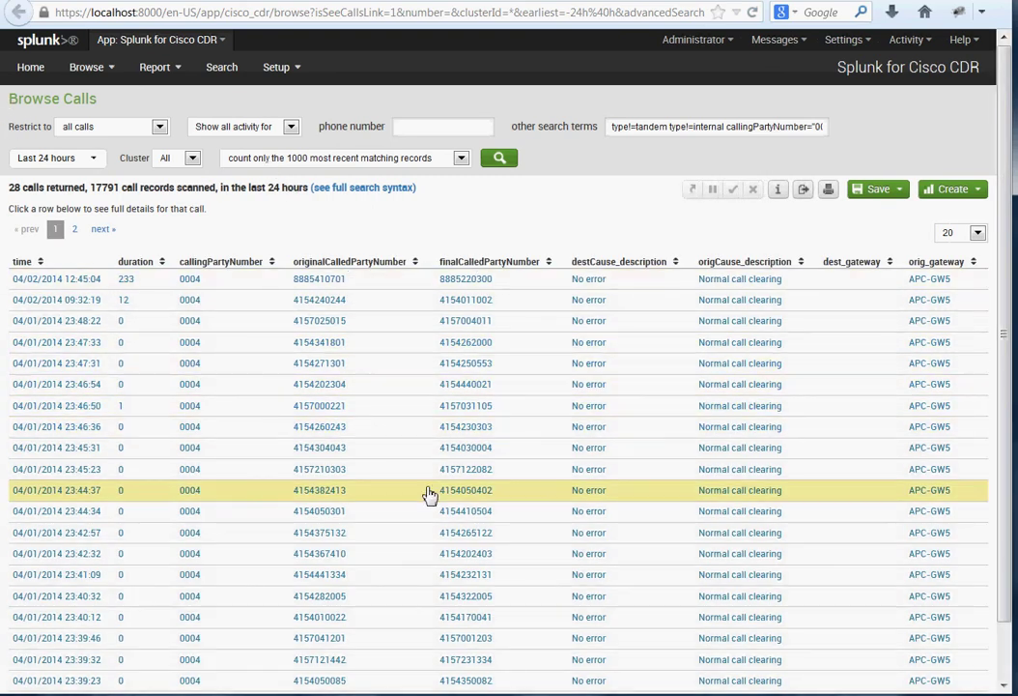
Open call 2586905 from 23:47:31 and review its seven selected fields without changing them
left_click(85, 69)
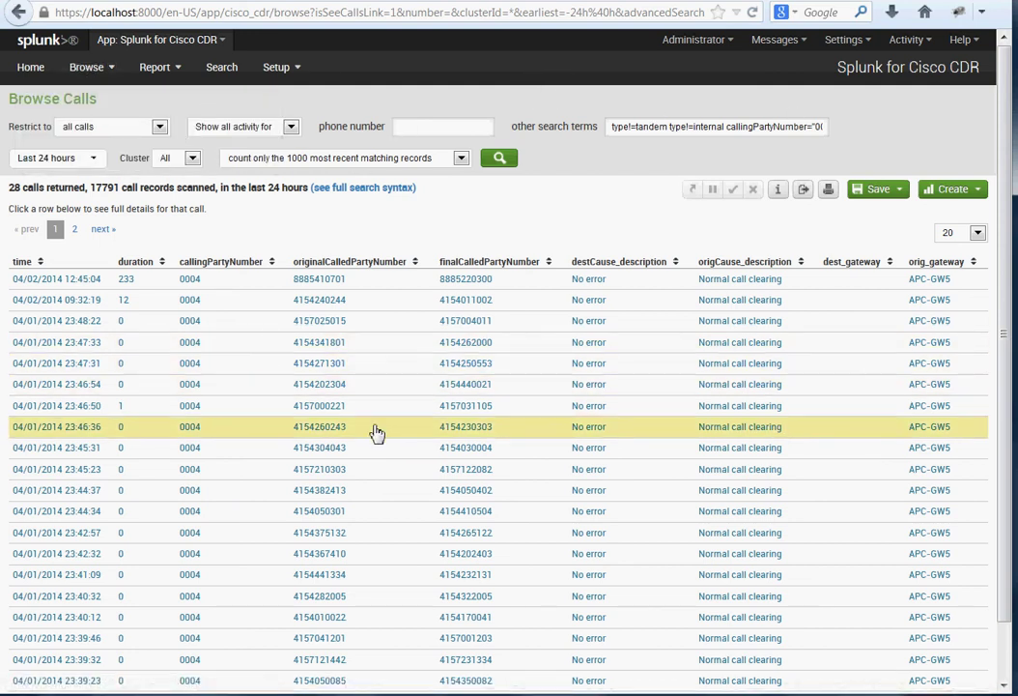
left_click(395, 375)
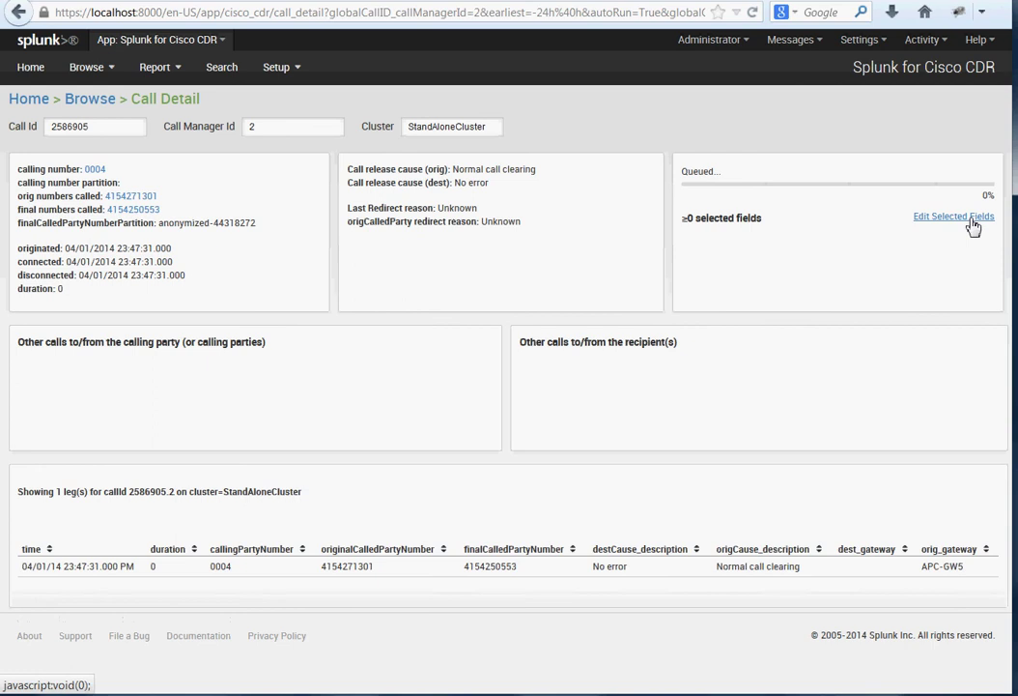
left_click(972, 219)
mouse_move(517, 303)
left_mouse_down()
mouse_move(524, 486)
mouse_move(521, 289)
left_mouse_up()
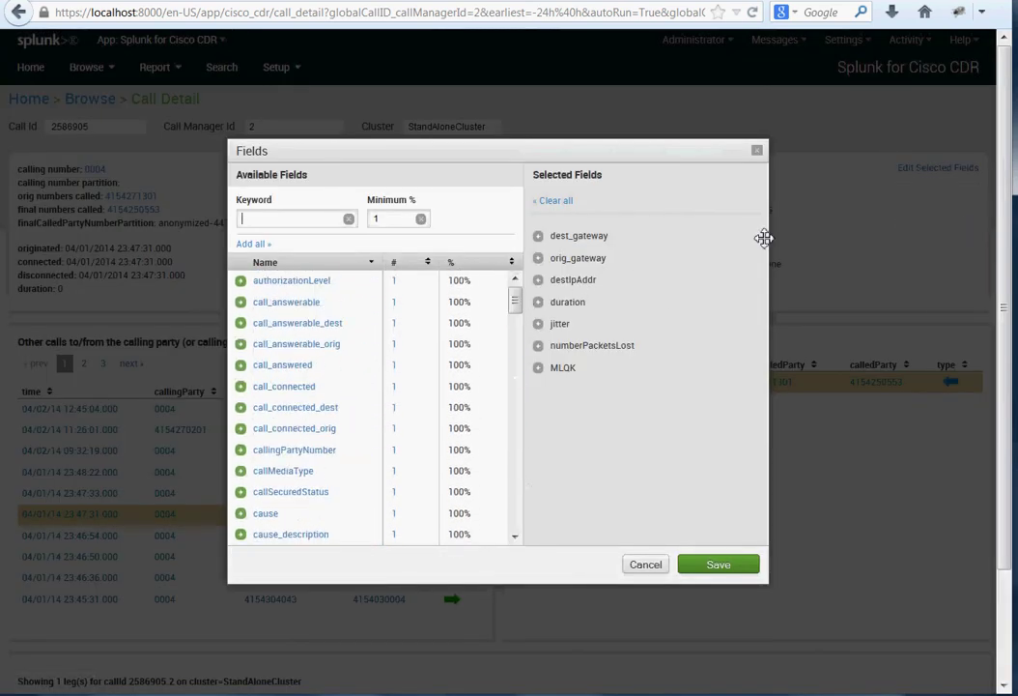
left_click(757, 151)
scroll(686, 347, "down", 3)
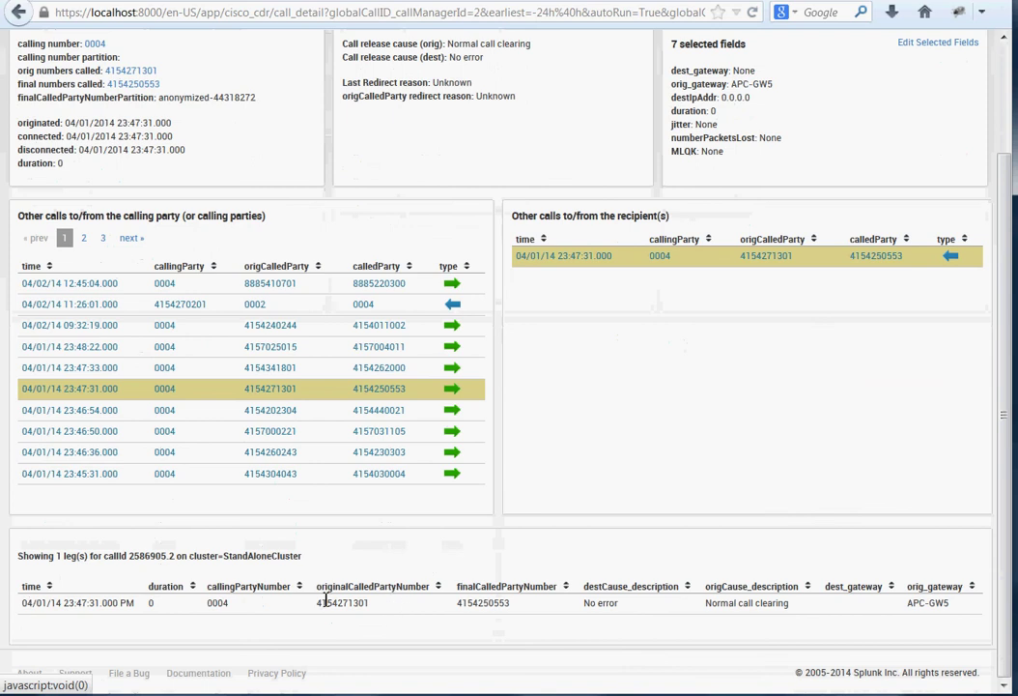
scroll(735, 454, "up", 3)
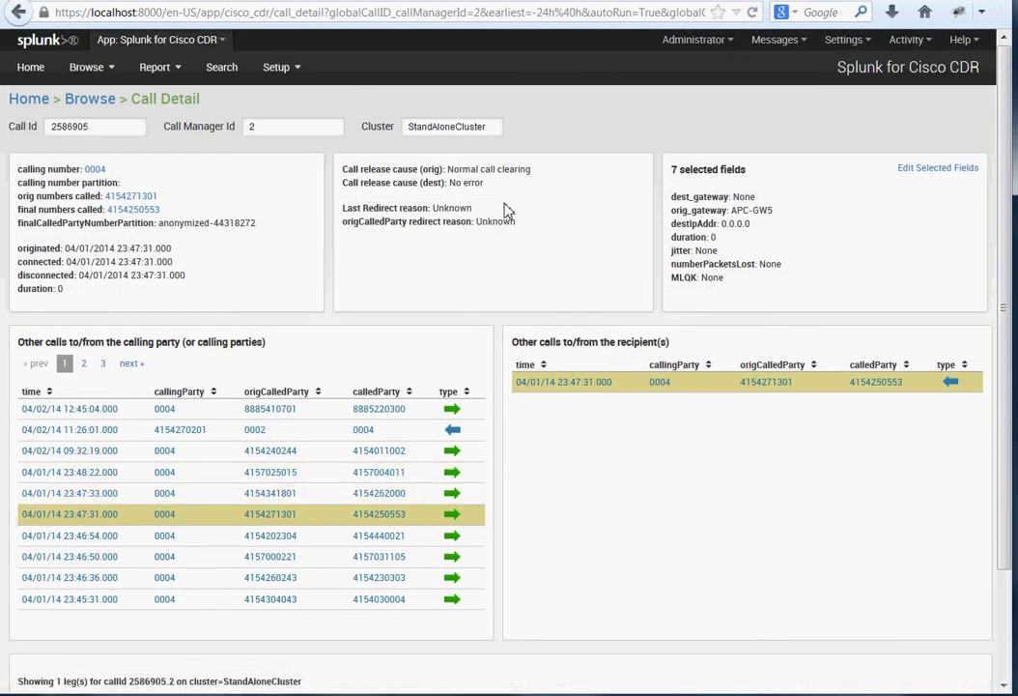
Page the home fields table from page 4 through the last page, 9
left_click(26, 78)
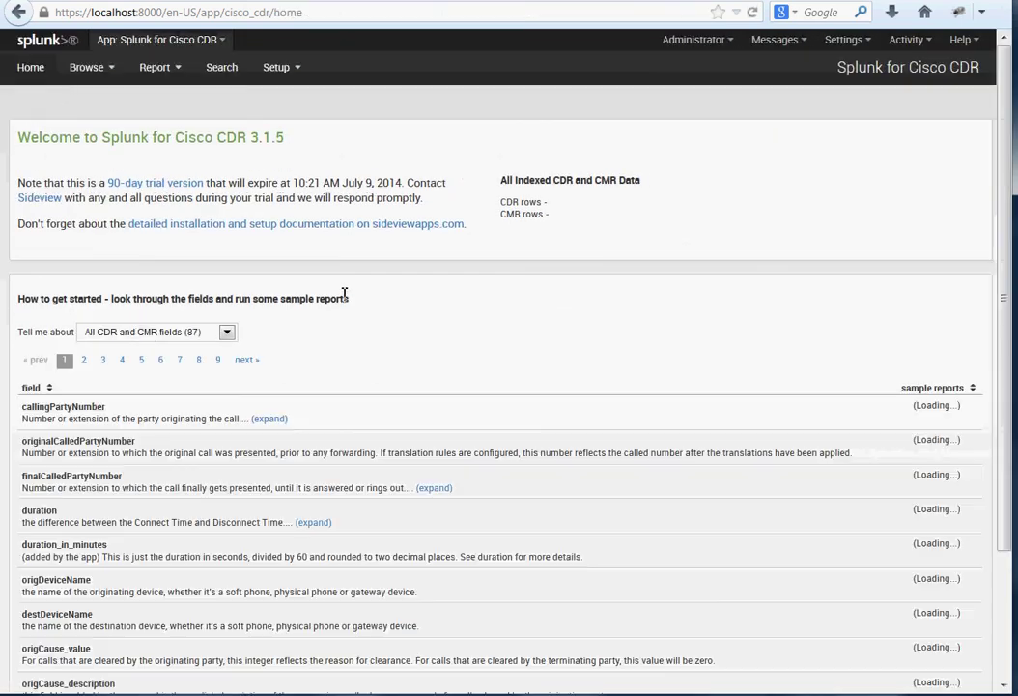
scroll(344, 294, "down", 1)
scroll(344, 295, "down", 5)
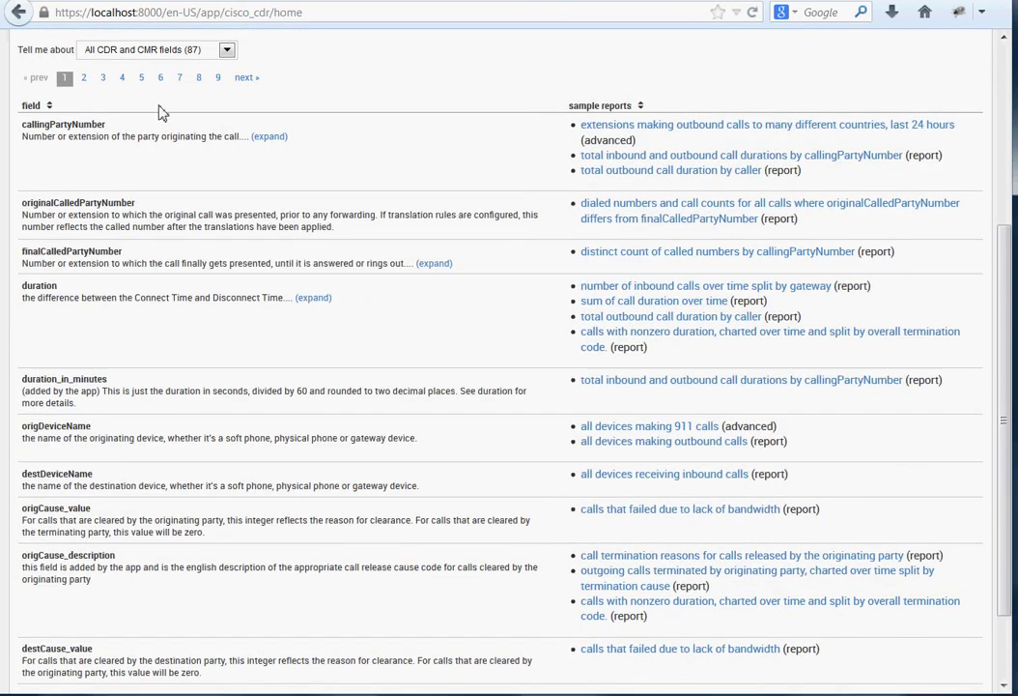
left_click(123, 81)
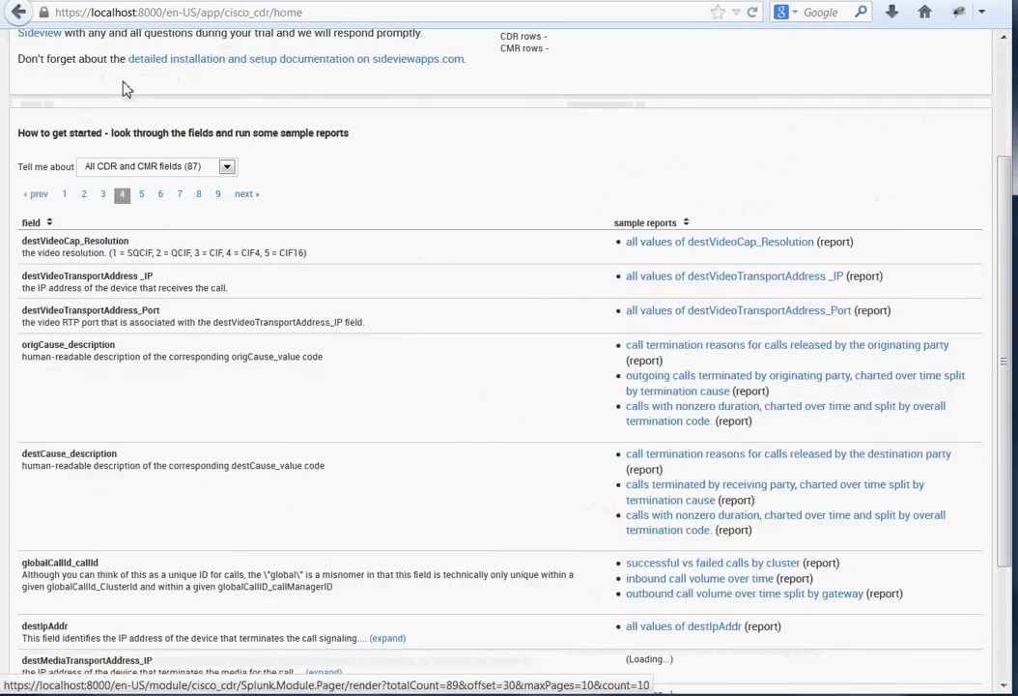
left_click(142, 194)
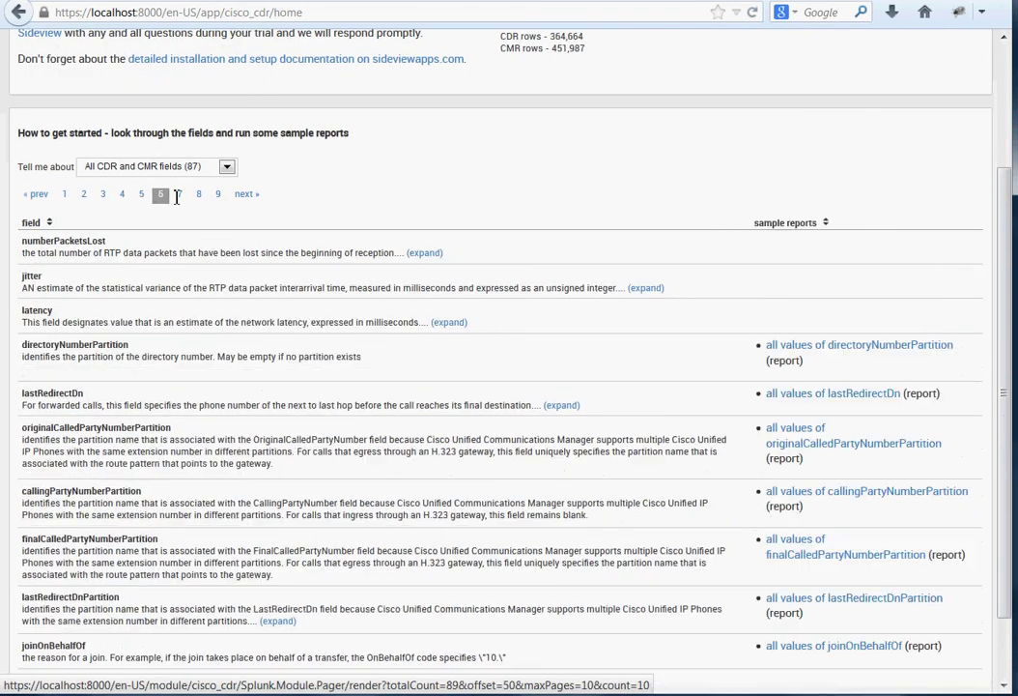
left_click(160, 196)
left_click(180, 205)
left_click(199, 207)
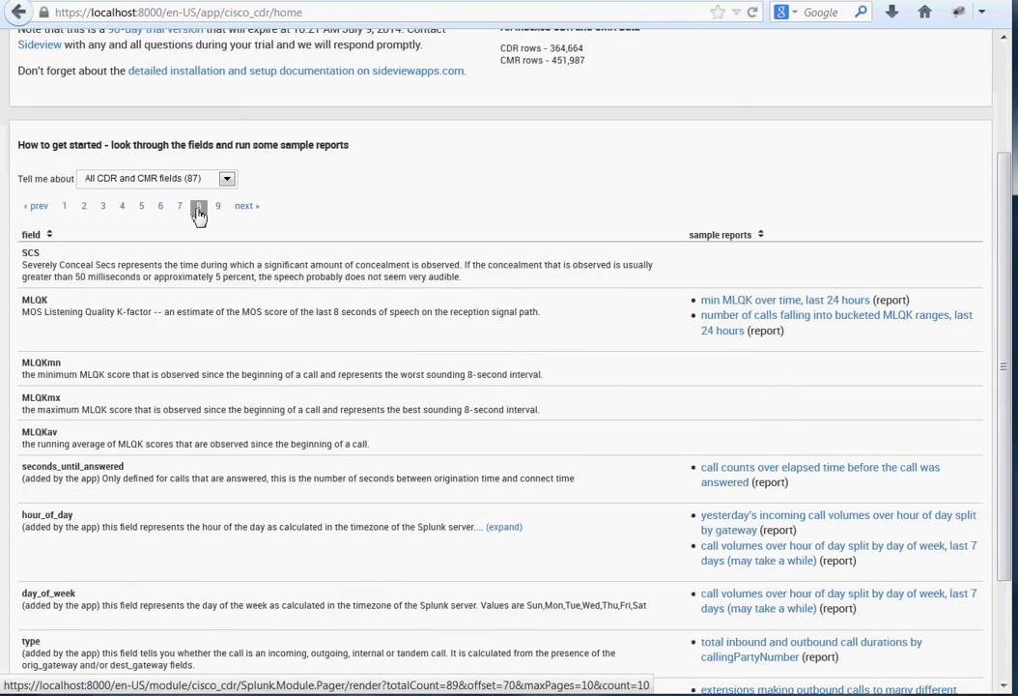
left_click(218, 207)
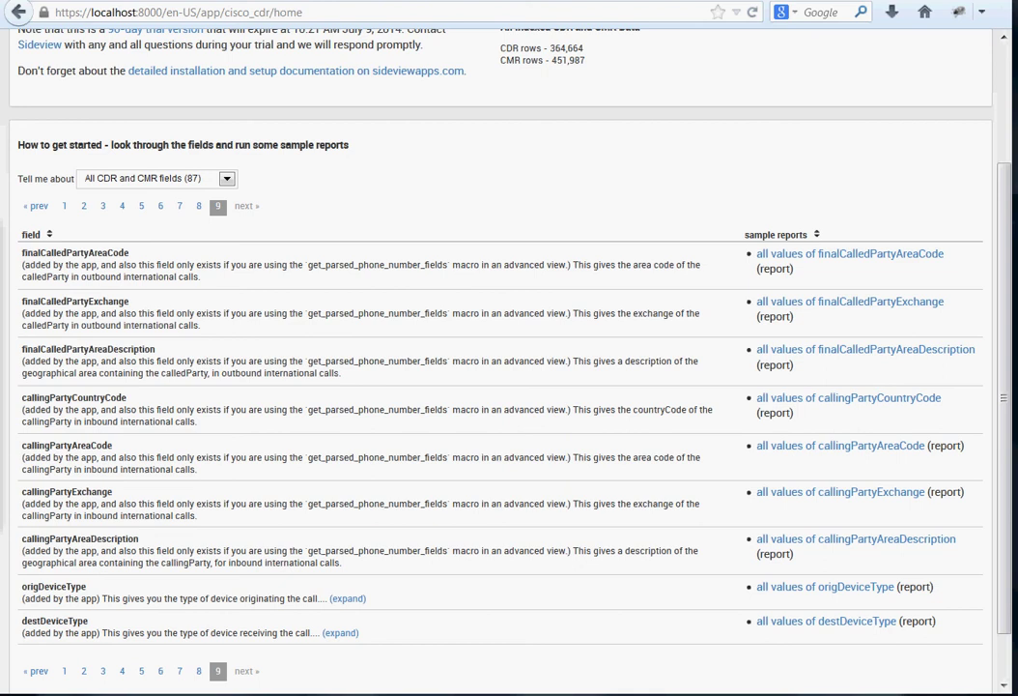
Look over the Browse and Report menu options
scroll(515, 155, "up", 3)
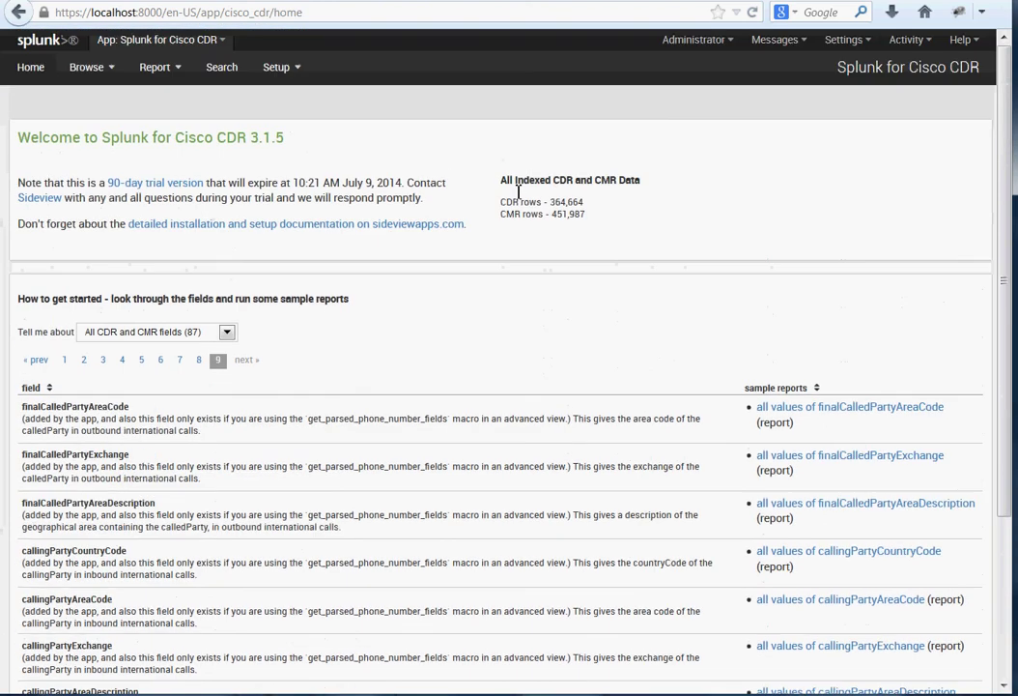
left_click(85, 70)
left_click(161, 69)
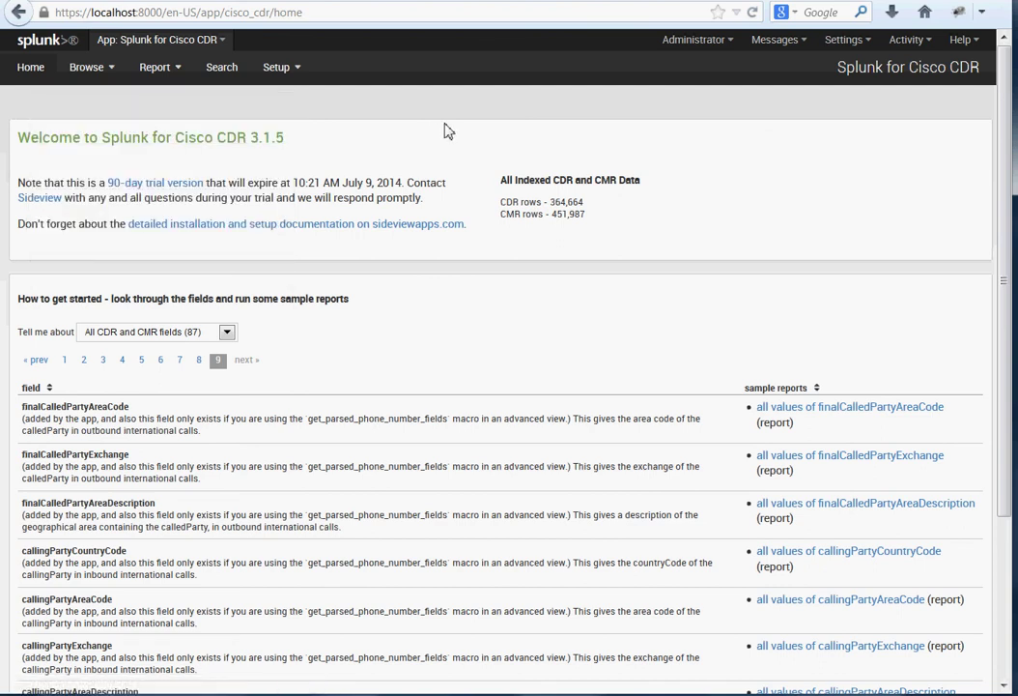
left_click(282, 66)
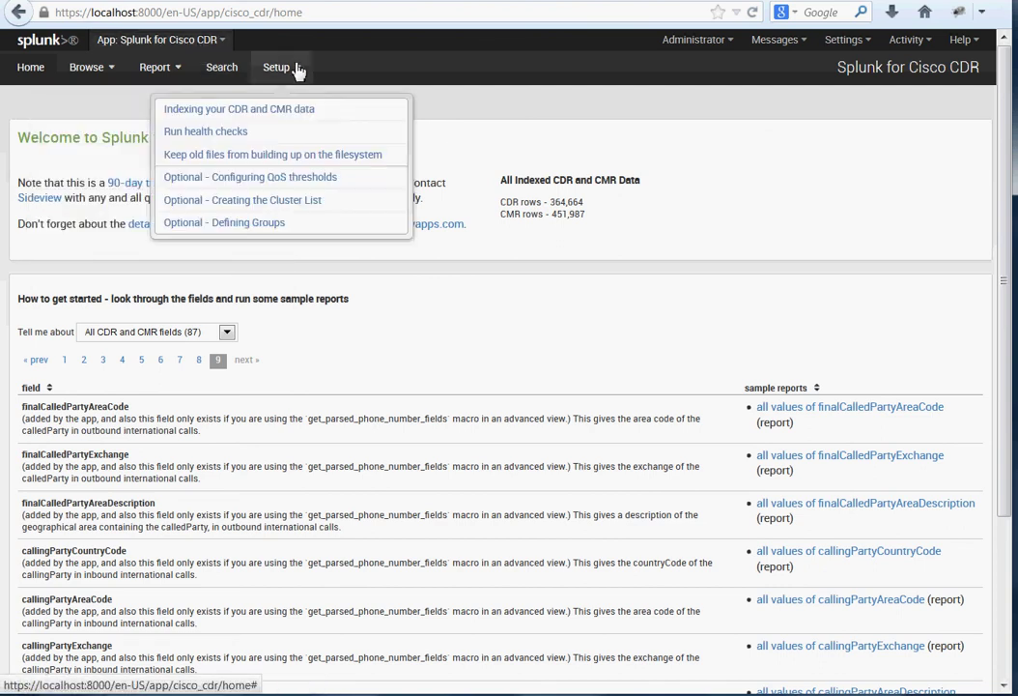